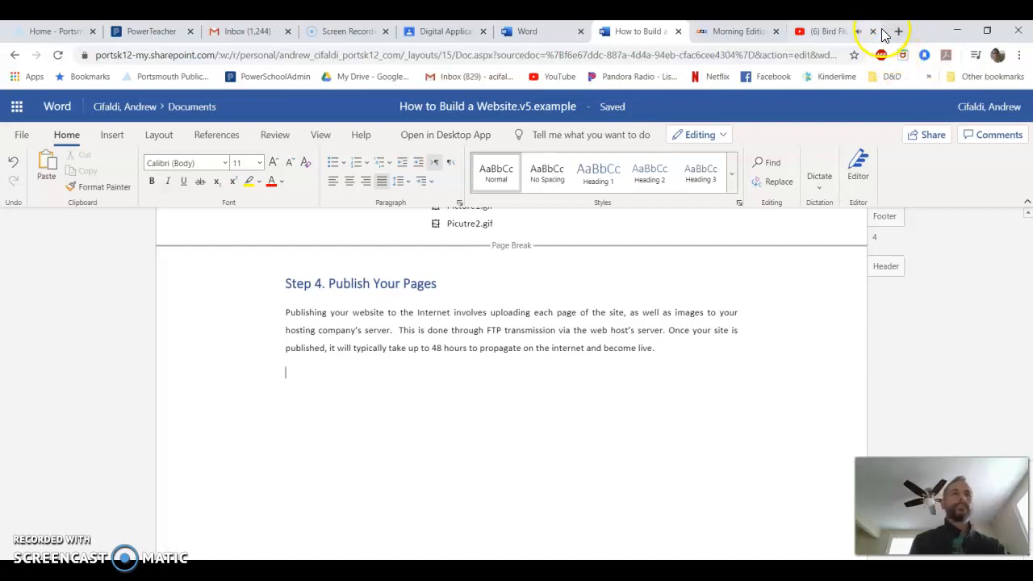
- Close the video tab, and view the Office 365 home page before returning to the How to Build a Website.v5.example document
{"action": "left_click", "coordinate": [873, 32]}
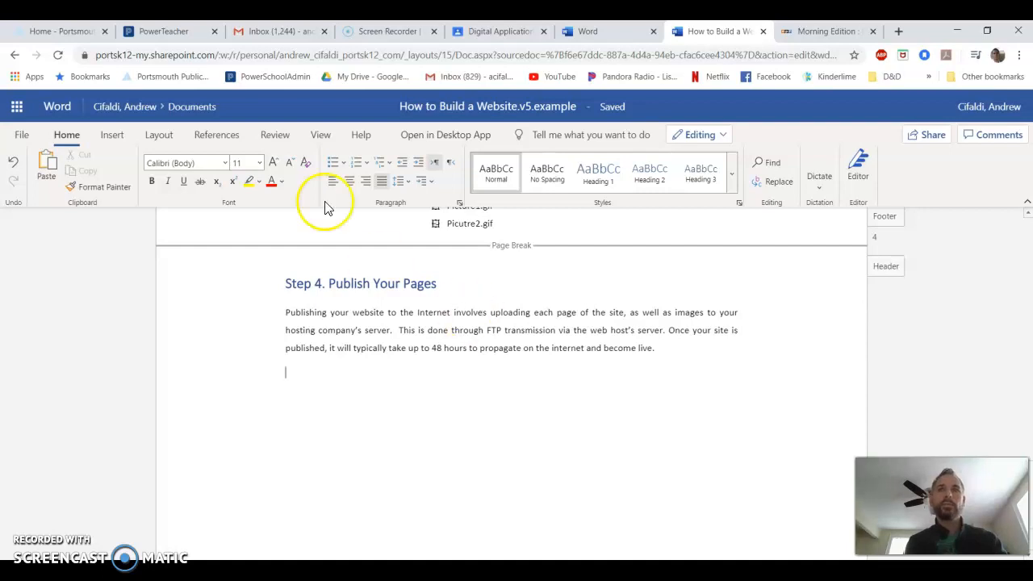
{"action": "left_click", "coordinate": [578, 32]}
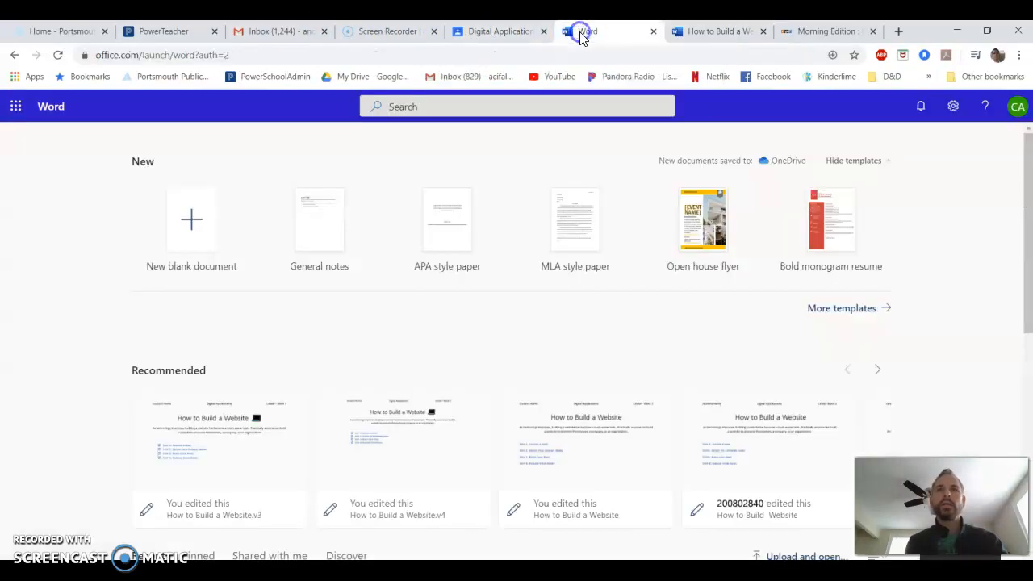
{"action": "left_click", "coordinate": [15, 106]}
{"action": "left_click", "coordinate": [146, 106]}
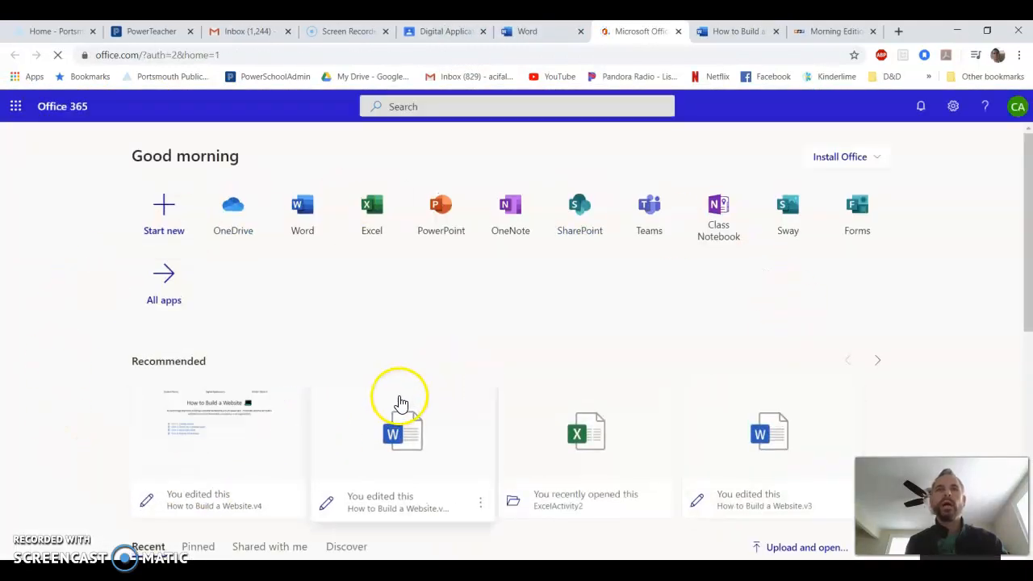
{"action": "left_click", "coordinate": [726, 32]}
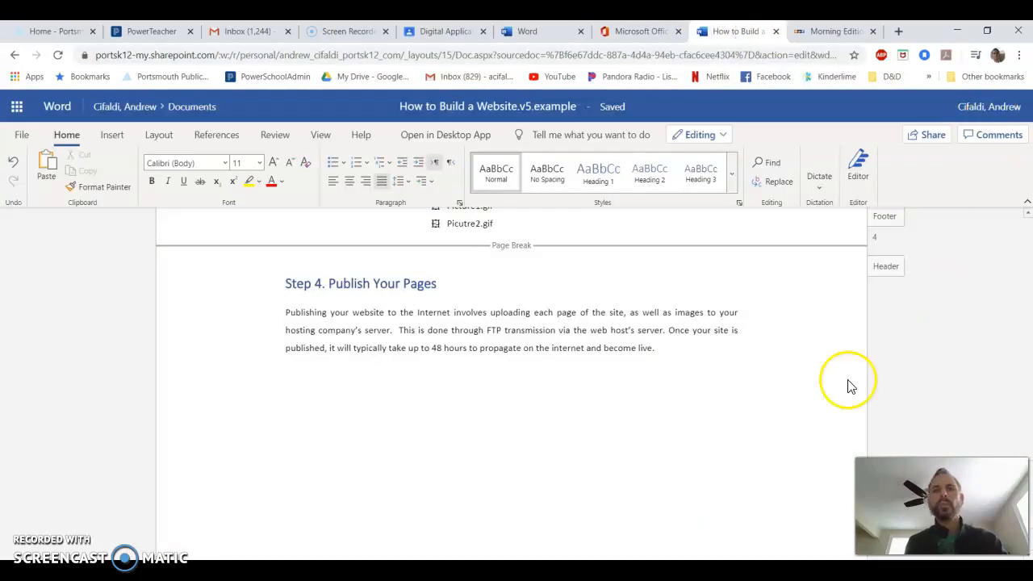
{"action": "left_click", "coordinate": [334, 367]}
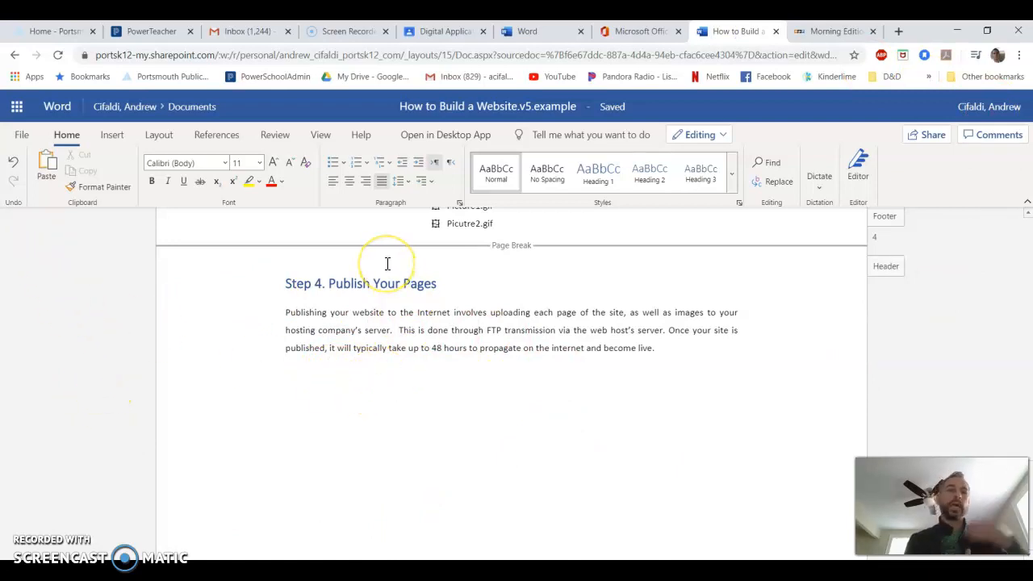
{"action": "left_click", "coordinate": [21, 138]}
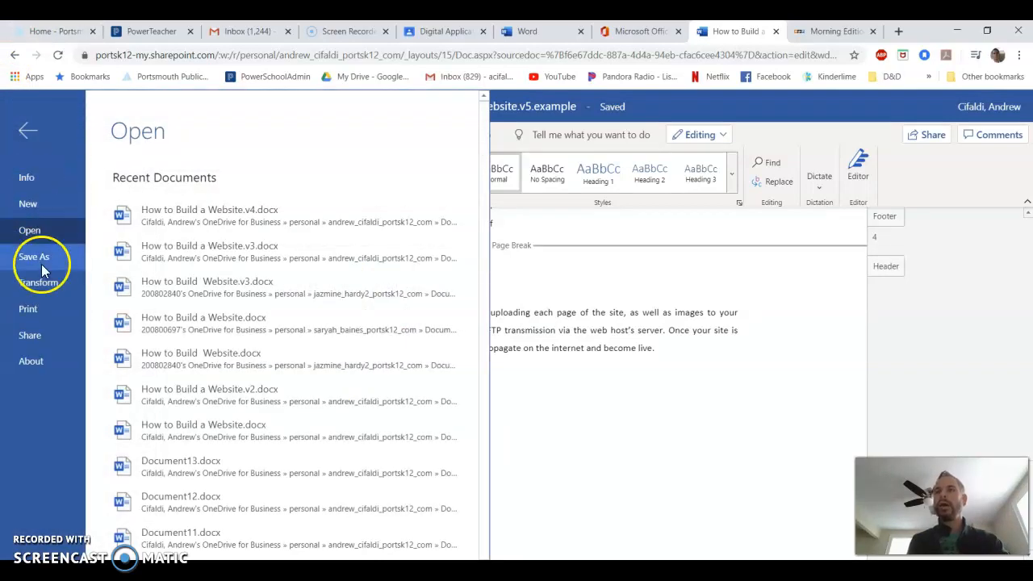
{"action": "left_click", "coordinate": [40, 263]}
{"action": "left_click", "coordinate": [203, 187]}
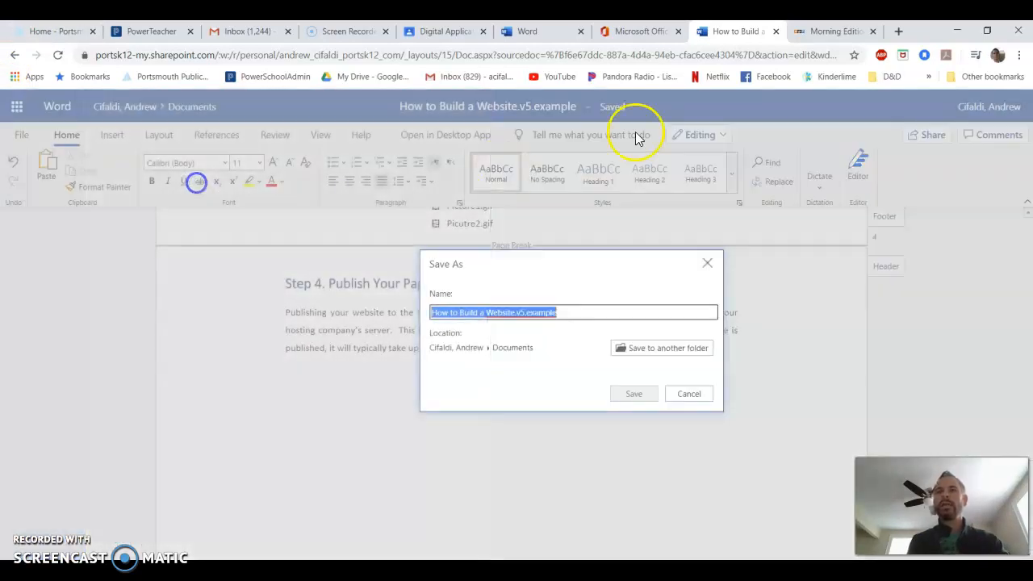
{"action": "left_click", "coordinate": [487, 312]}
{"action": "left_click_drag", "start_coordinate": [487, 313], "coordinate": [525, 313]}
{"action": "left_click", "coordinate": [525, 313]}
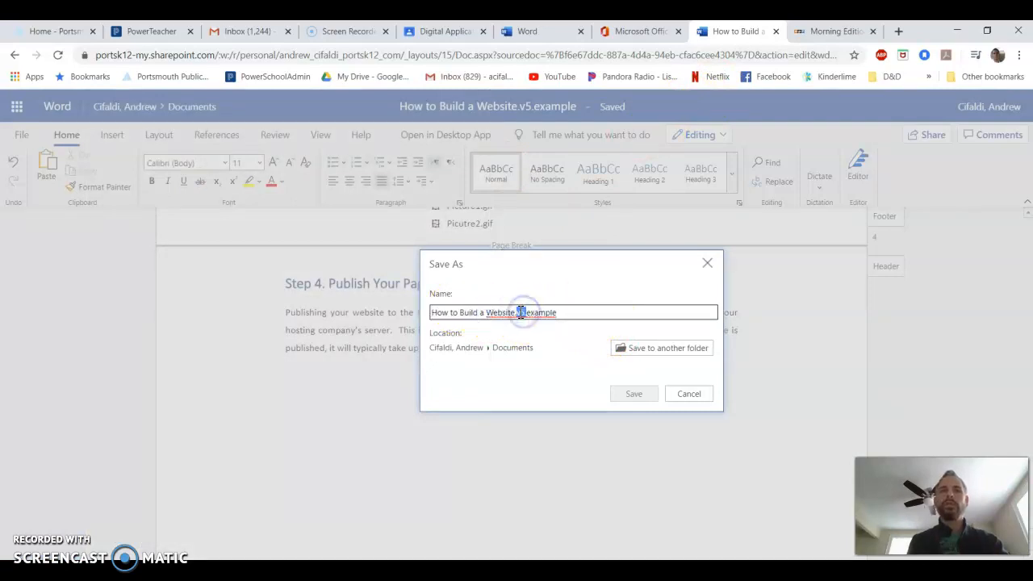
{"action": "left_click_drag", "start_coordinate": [593, 306], "coordinate": [526, 312]}
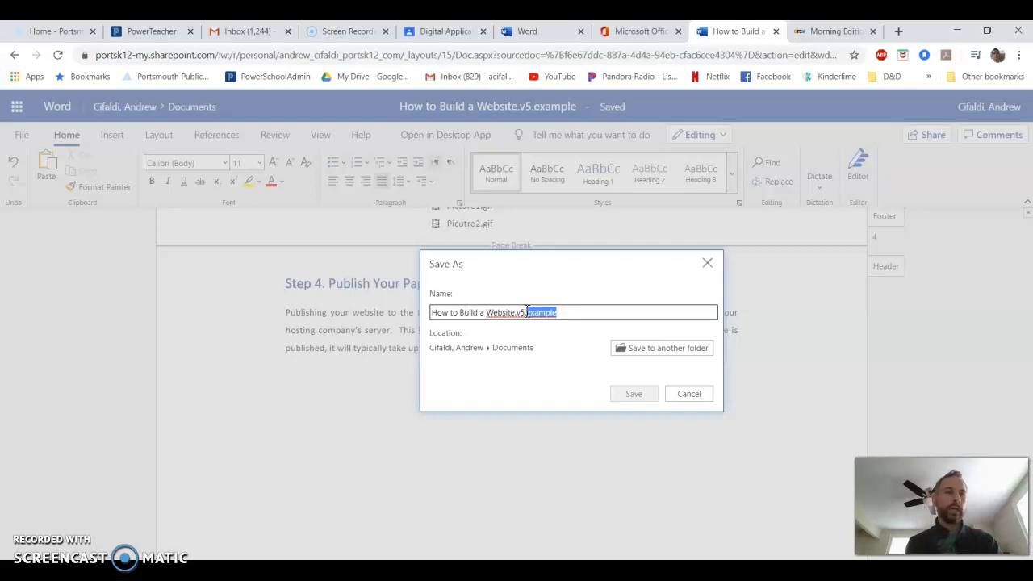
{"action": "left_click", "coordinate": [553, 313]}
{"action": "left_click_drag", "start_coordinate": [558, 312], "coordinate": [529, 313]}
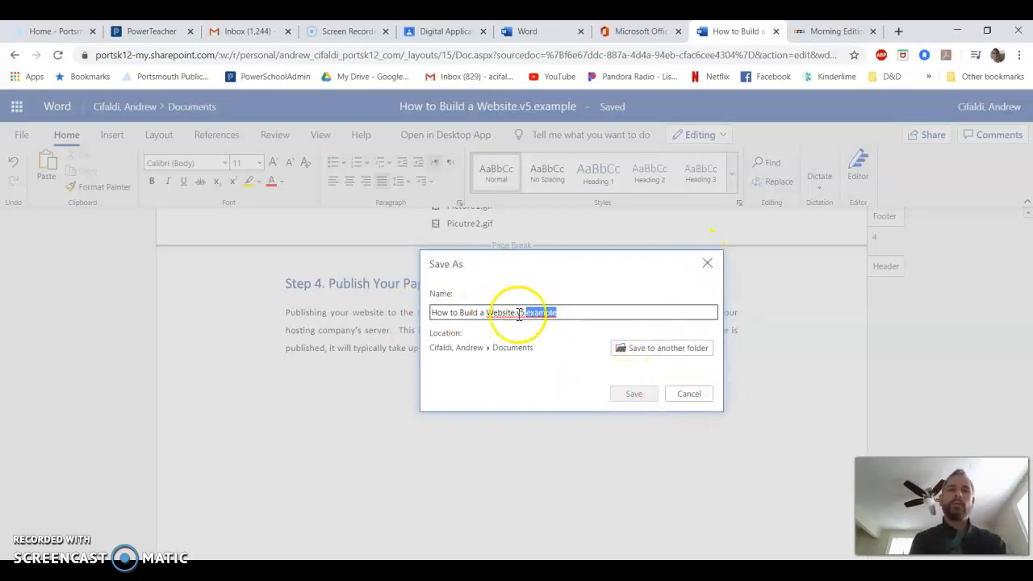
{"action": "left_click", "coordinate": [704, 398]}
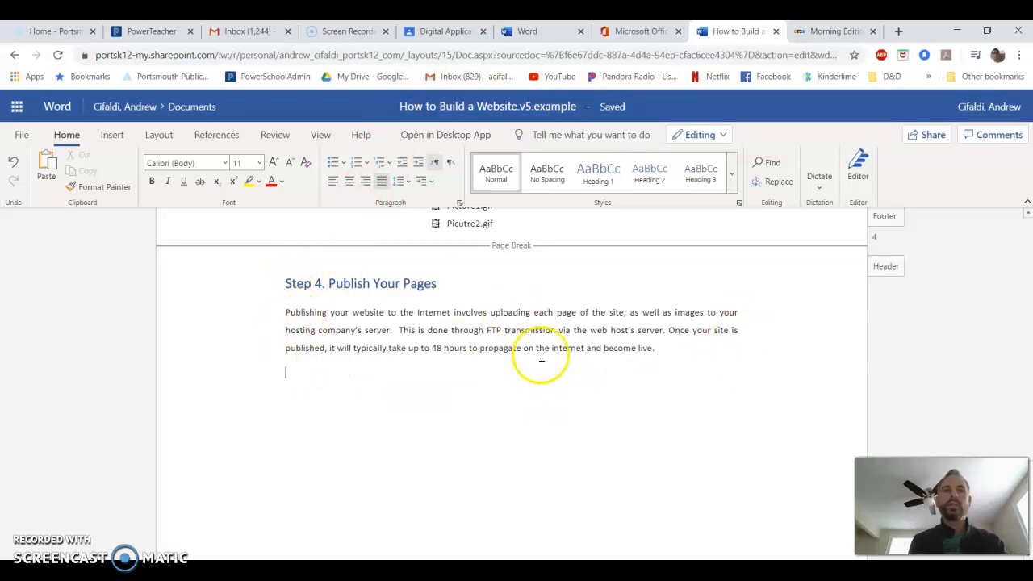
- Insert a table with 5 columns and 6 rows below the Step 4. Publish Your Pages paragraph
{"action": "left_click_drag", "start_coordinate": [286, 283], "coordinate": [660, 355]}
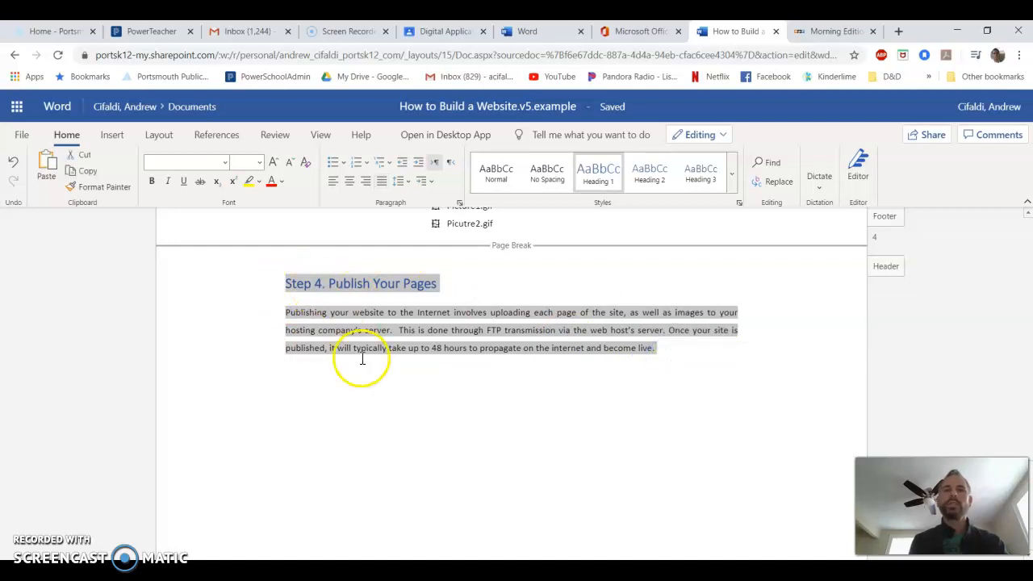
{"action": "left_click", "coordinate": [704, 349]}
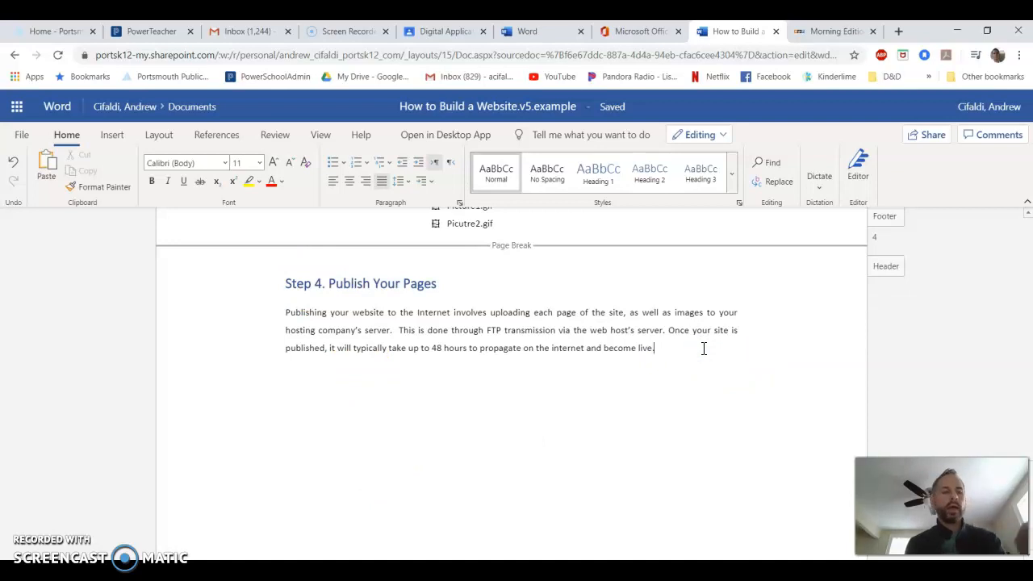
{"action": "key", "text": "Return"}
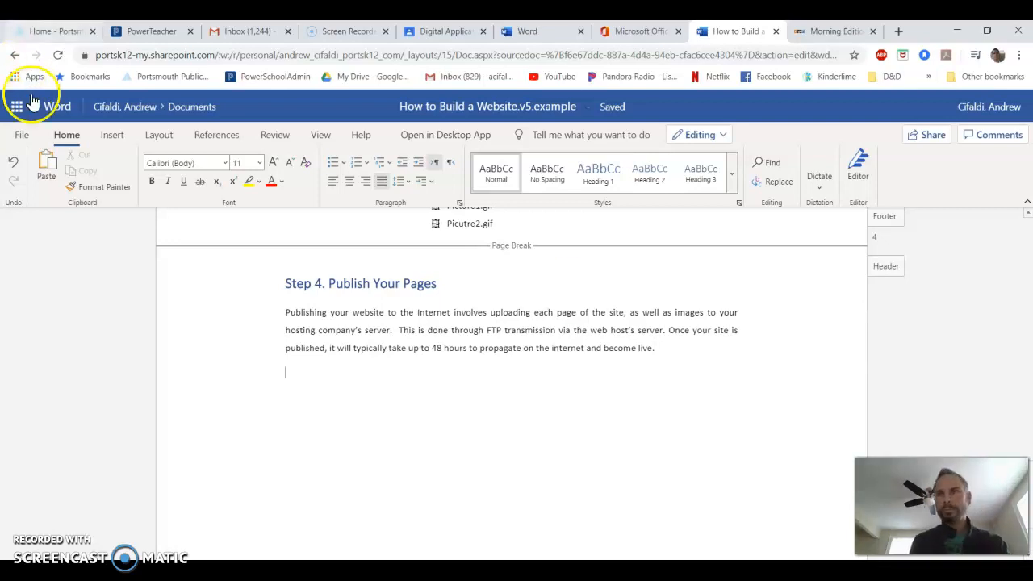
{"action": "left_click", "coordinate": [111, 141]}
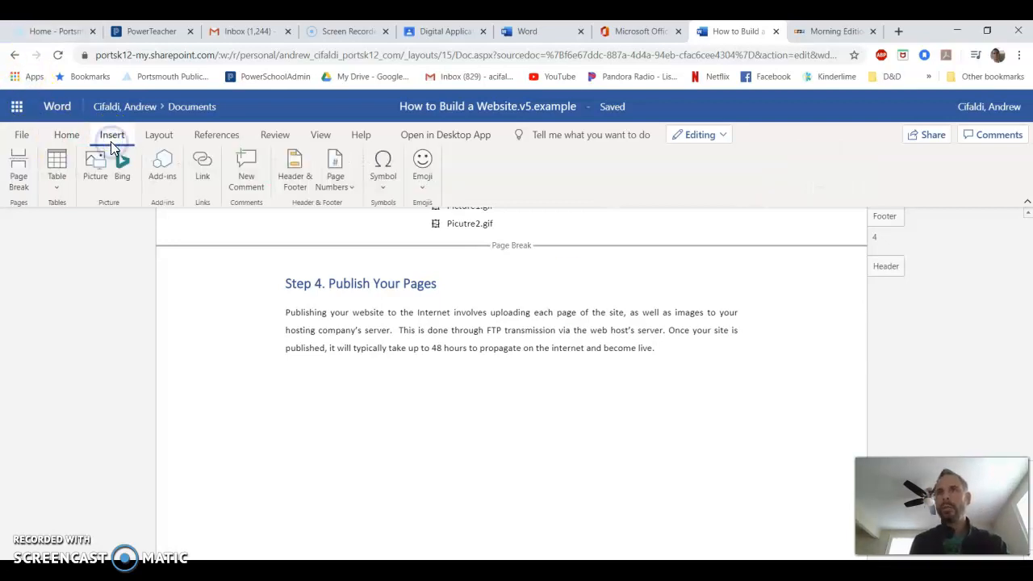
{"action": "left_click", "coordinate": [58, 181]}
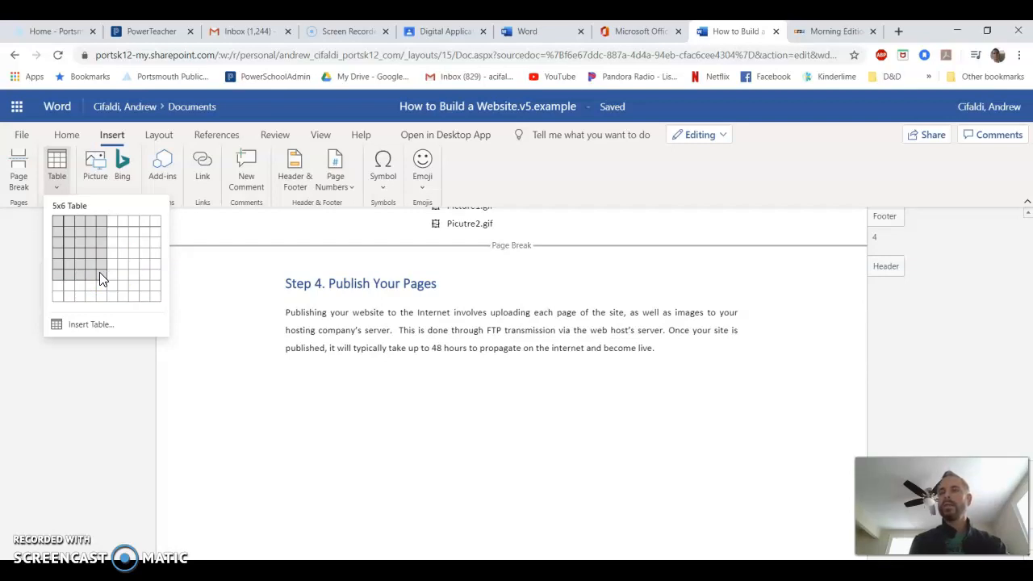
{"action": "left_click", "coordinate": [109, 326]}
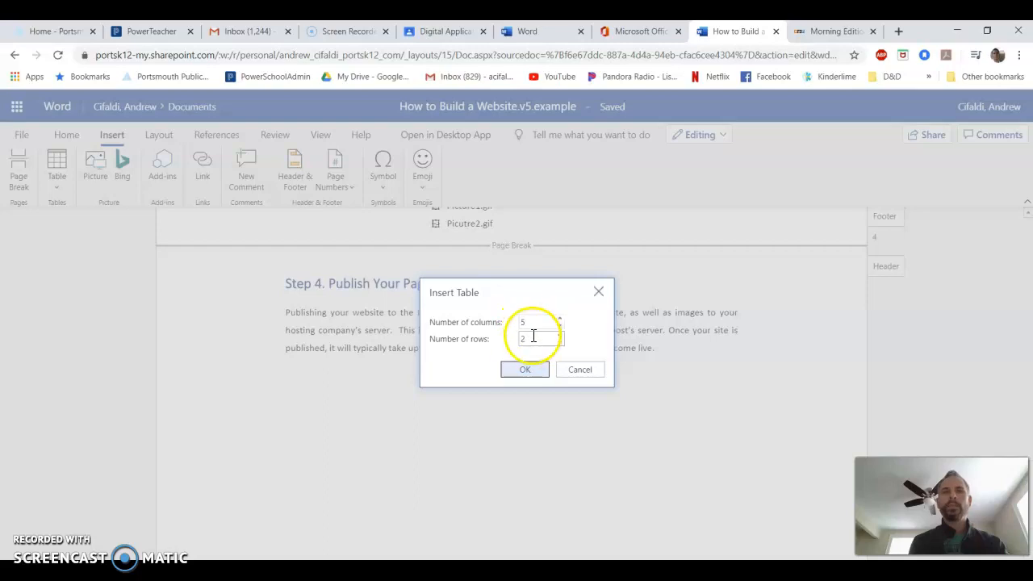
{"action": "left_click", "coordinate": [560, 335]}
{"action": "left_click", "coordinate": [560, 335]}
{"action": "left_click", "coordinate": [560, 335]}
{"action": "left_click", "coordinate": [560, 334]}
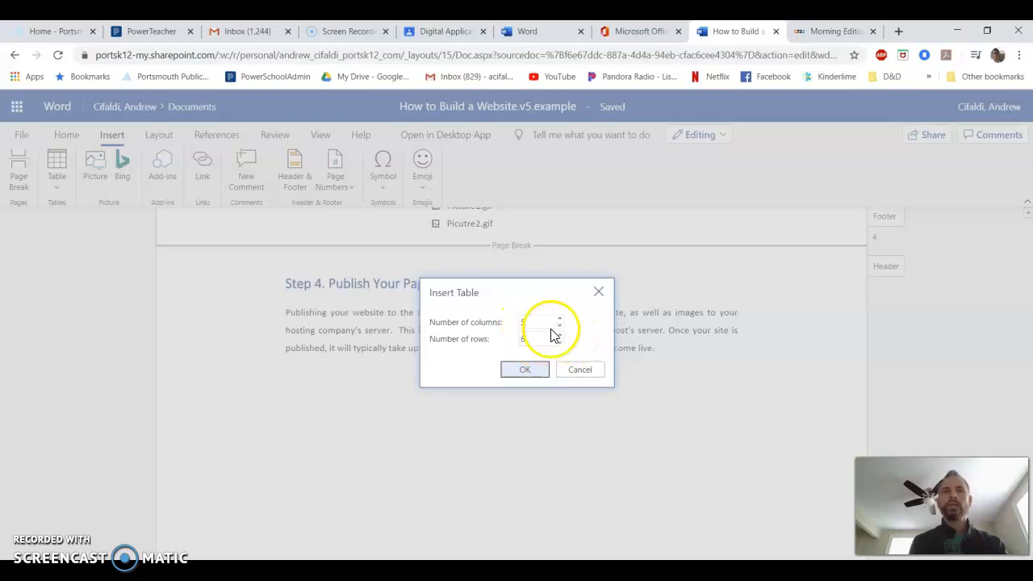
{"action": "left_click", "coordinate": [530, 371]}
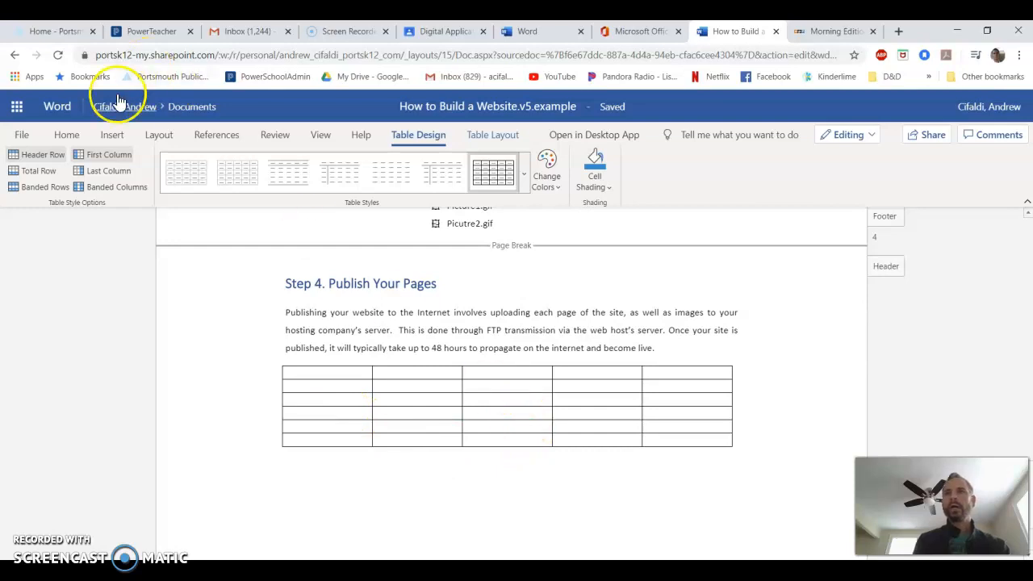
- Undo the table insertion and redo it
{"action": "left_click", "coordinate": [67, 136]}
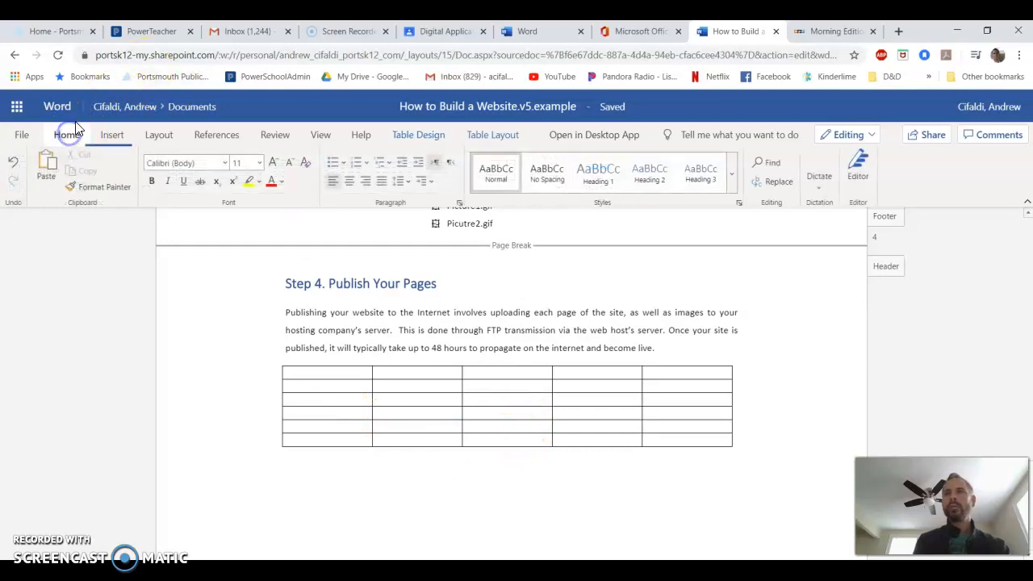
{"action": "left_click", "coordinate": [12, 164]}
{"action": "left_click", "coordinate": [13, 179]}
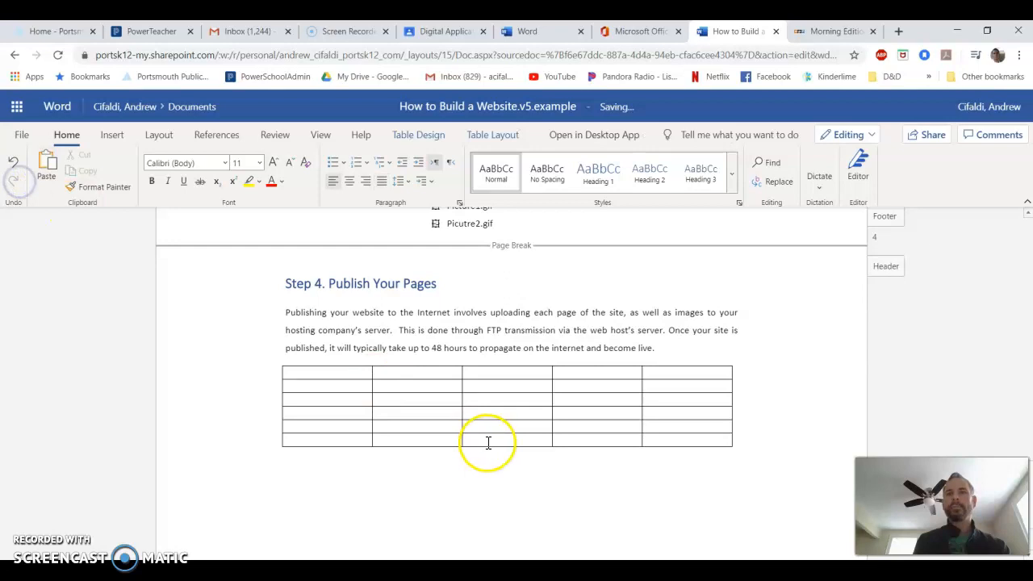
- Enter Website Statistics in the first cell of the table's first row
{"action": "left_click", "coordinate": [322, 379]}
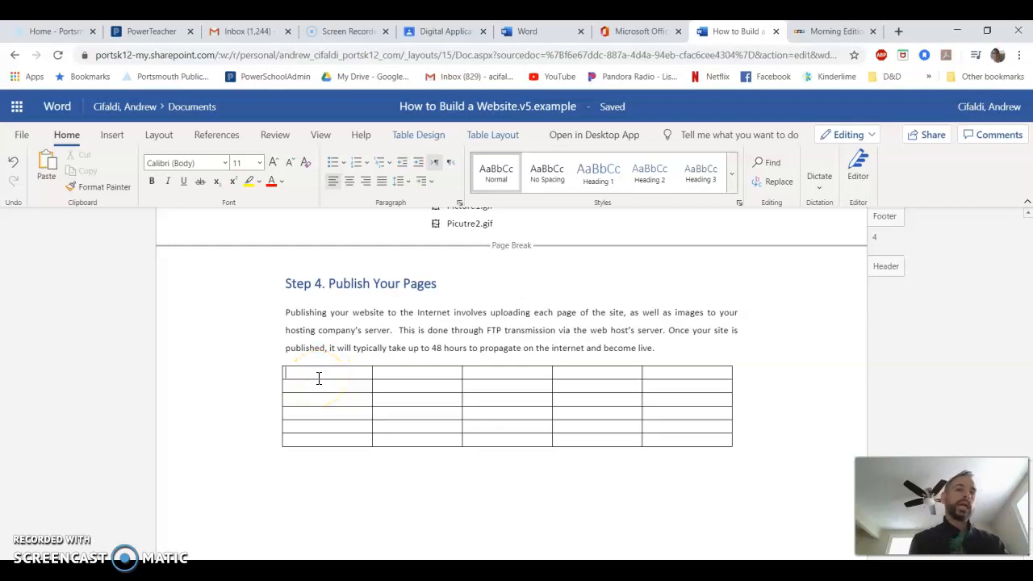
{"action": "left_click", "coordinate": [319, 374]}
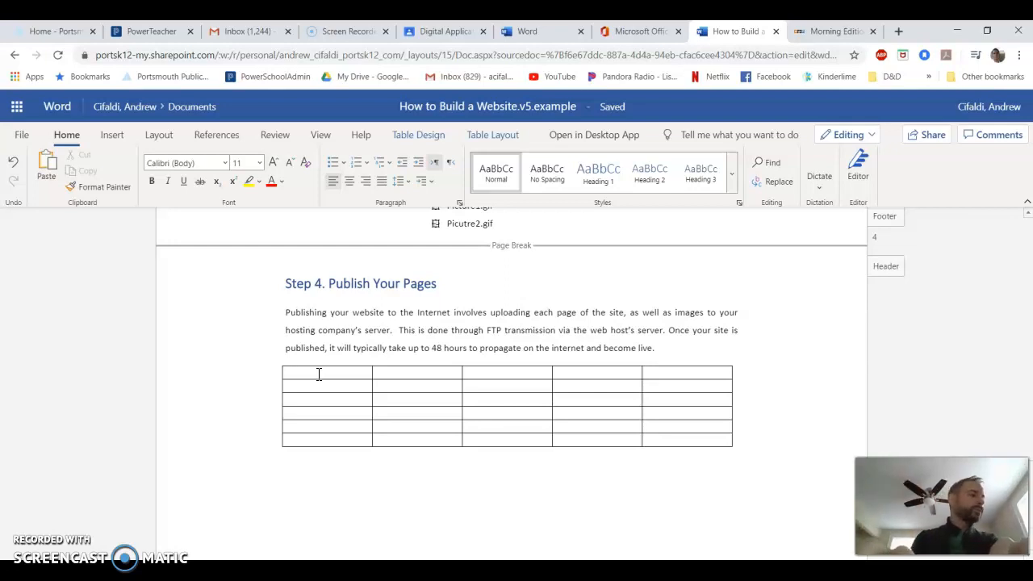
{"action": "type", "text": "We"}
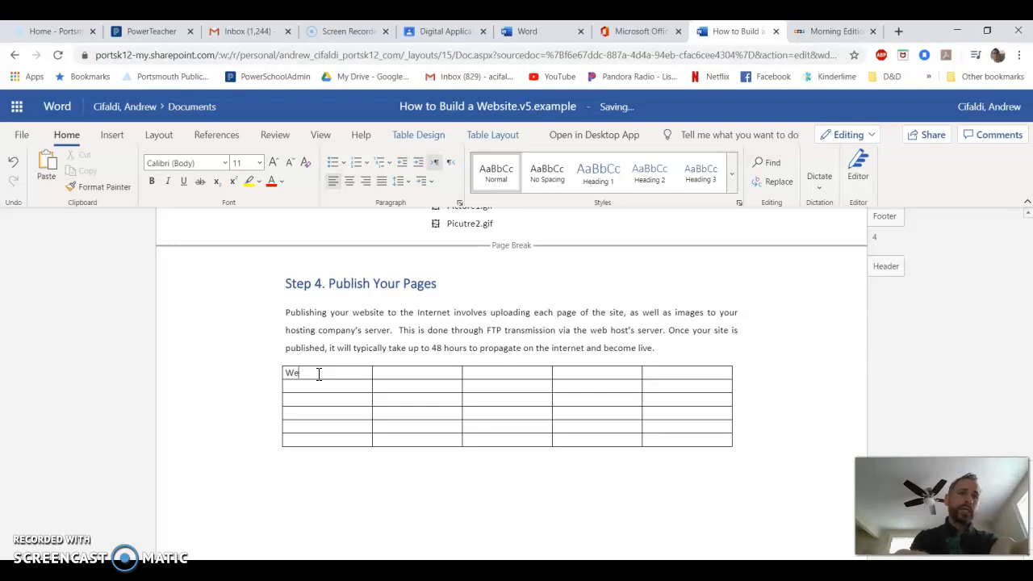
{"action": "type", "text": "bsite"}
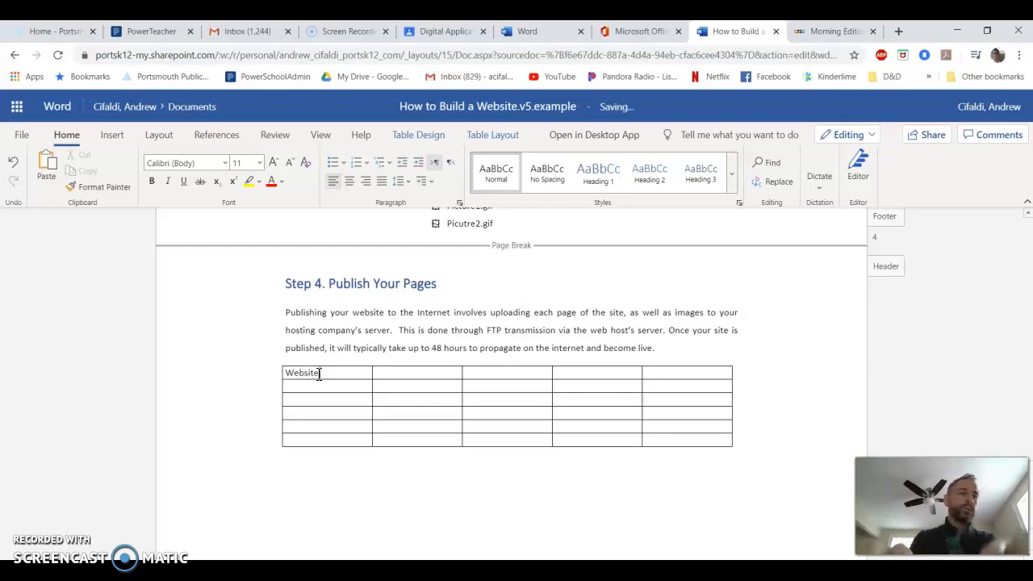
{"action": "type", "text": " Stati"}
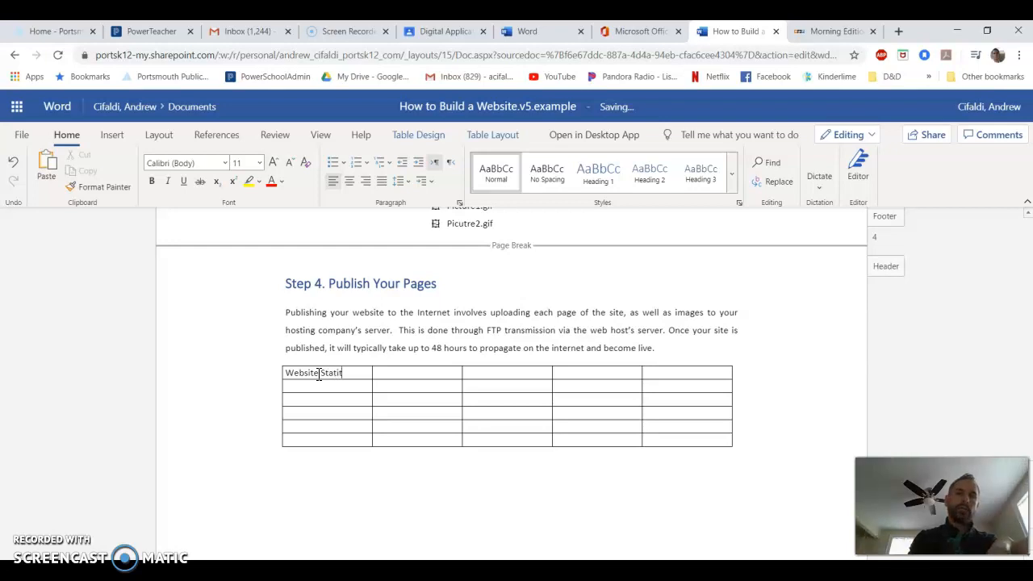
{"action": "type", "text": "stics"}
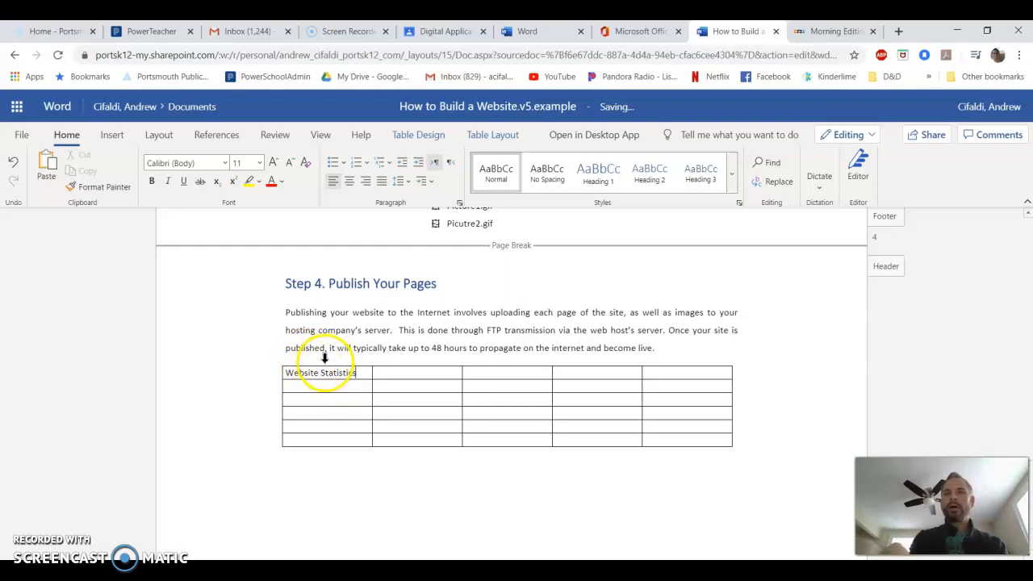
- Examine the table's structure by highlighting its columns and rows one after another
{"action": "left_click", "coordinate": [321, 373]}
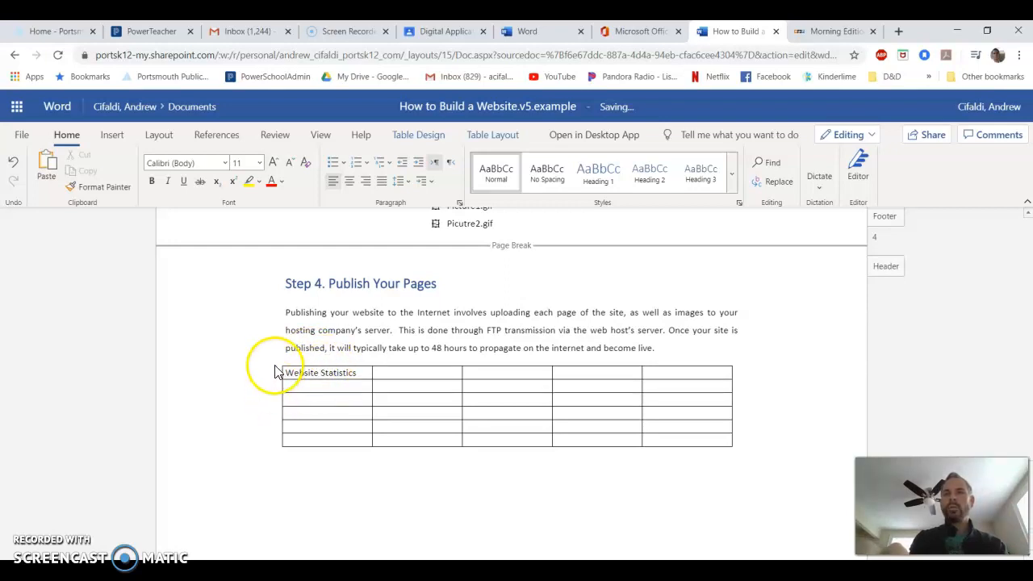
{"action": "left_click", "coordinate": [332, 361]}
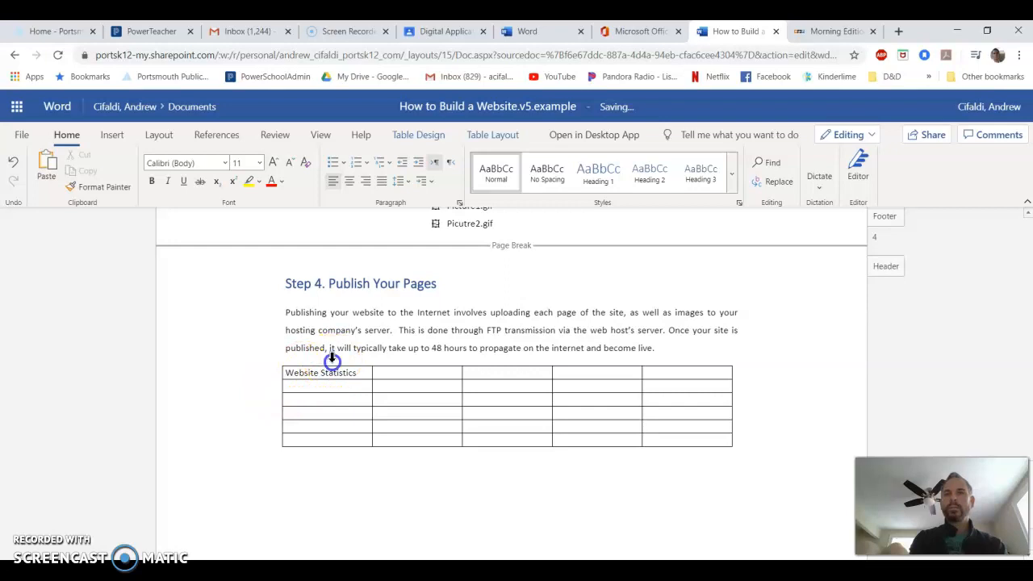
{"action": "left_click", "coordinate": [418, 362]}
{"action": "left_click", "coordinate": [514, 362]}
{"action": "left_click", "coordinate": [587, 361]}
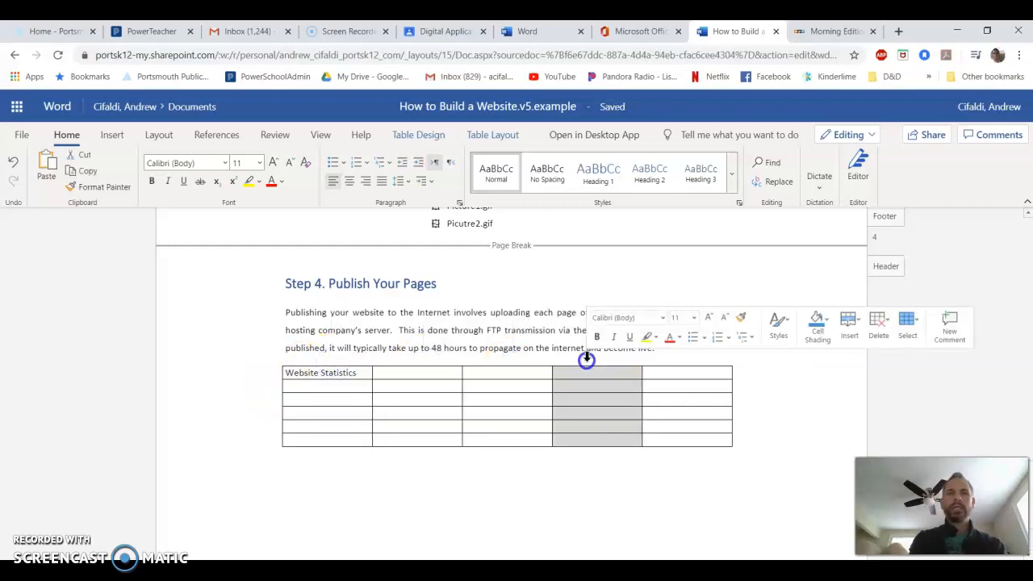
{"action": "left_click", "coordinate": [685, 361]}
{"action": "left_click", "coordinate": [270, 369]}
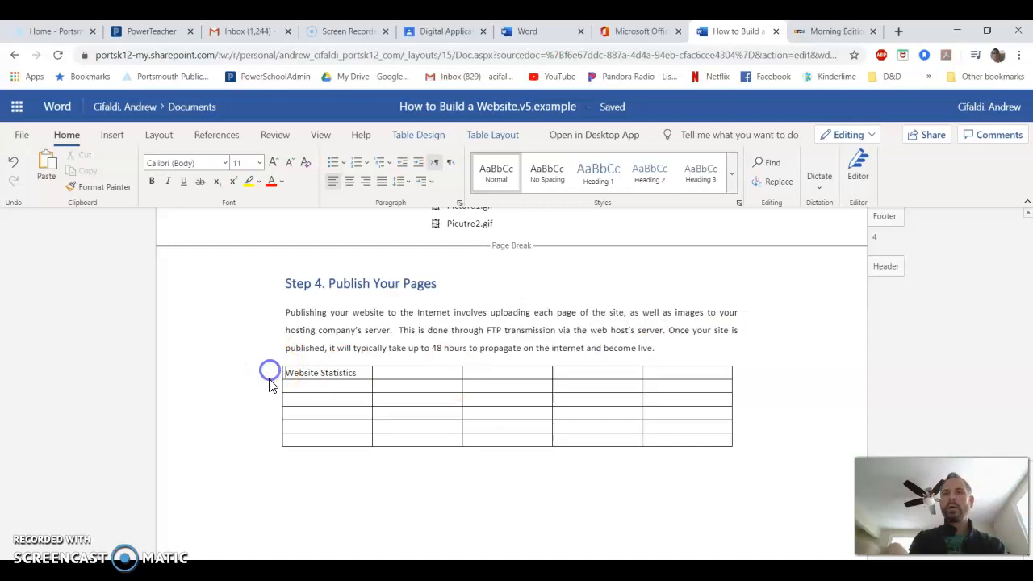
{"action": "left_click", "coordinate": [264, 399]}
{"action": "left_click", "coordinate": [261, 413]}
{"action": "left_click", "coordinate": [261, 426]}
{"action": "left_click", "coordinate": [262, 438]}
- Enter the headings Total, Last Month, Yesterday and Today in the second row, starting from its second column
{"action": "left_click", "coordinate": [331, 370]}
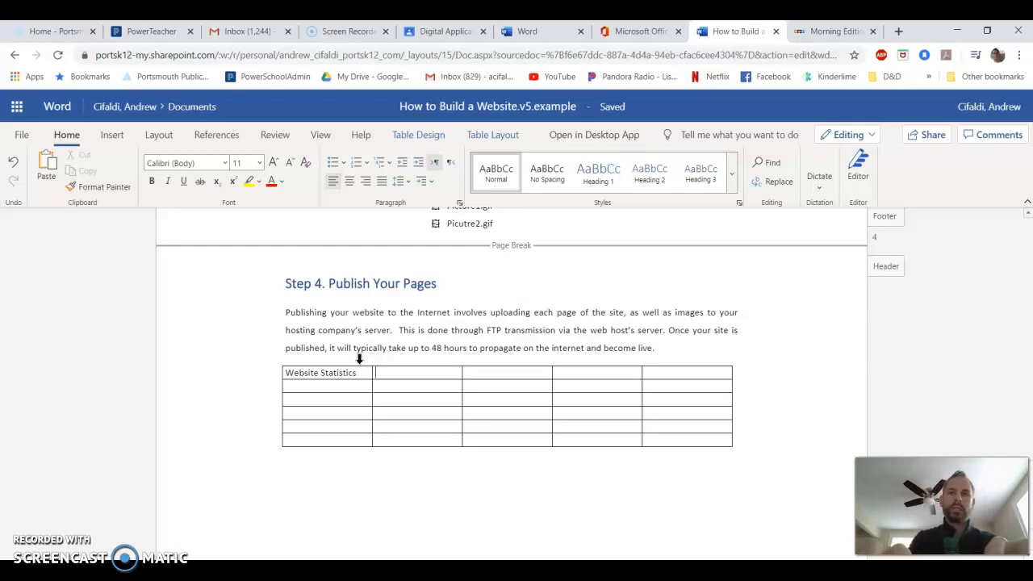
{"action": "key", "text": "Tab"}
{"action": "key", "text": "Tab"}
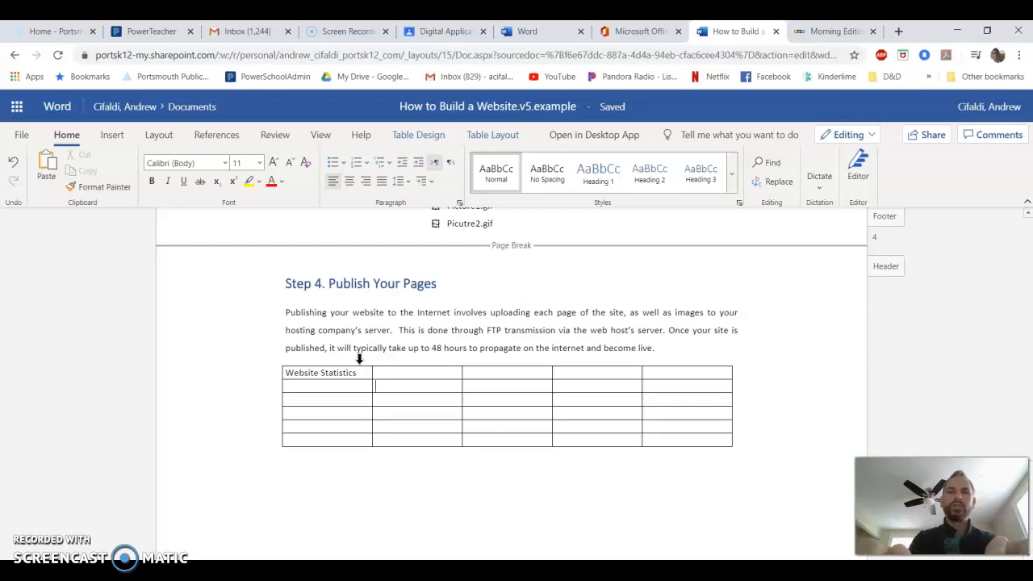
{"action": "key", "text": "Tab"}
{"action": "type", "text": "Total"}
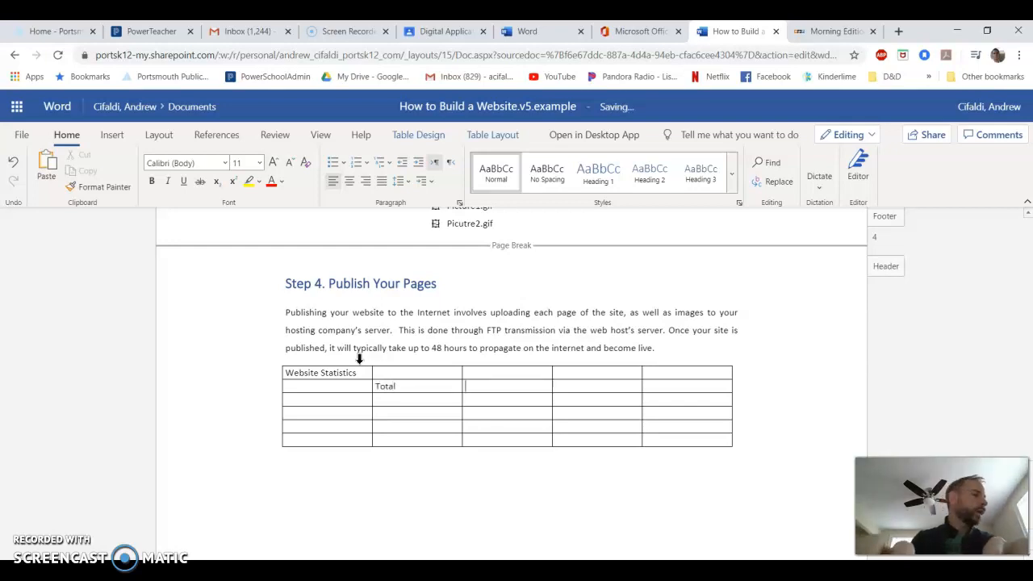
{"action": "key", "text": "Tab"}
{"action": "type", "text": "Last Month "}
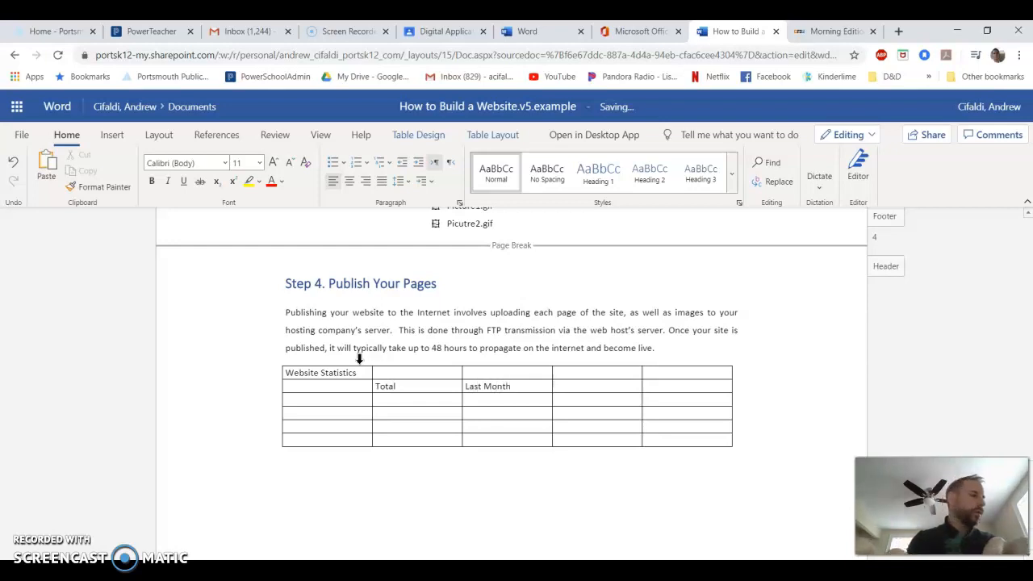
{"action": "type", "text": "Yesterday"}
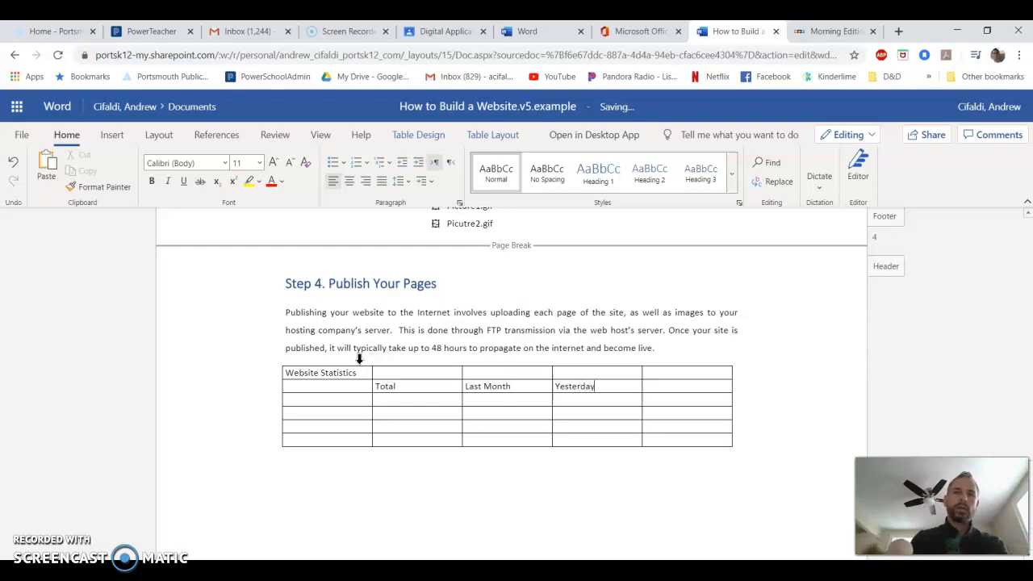
{"action": "key", "text": "Tab"}
{"action": "type", "text": "Today"}
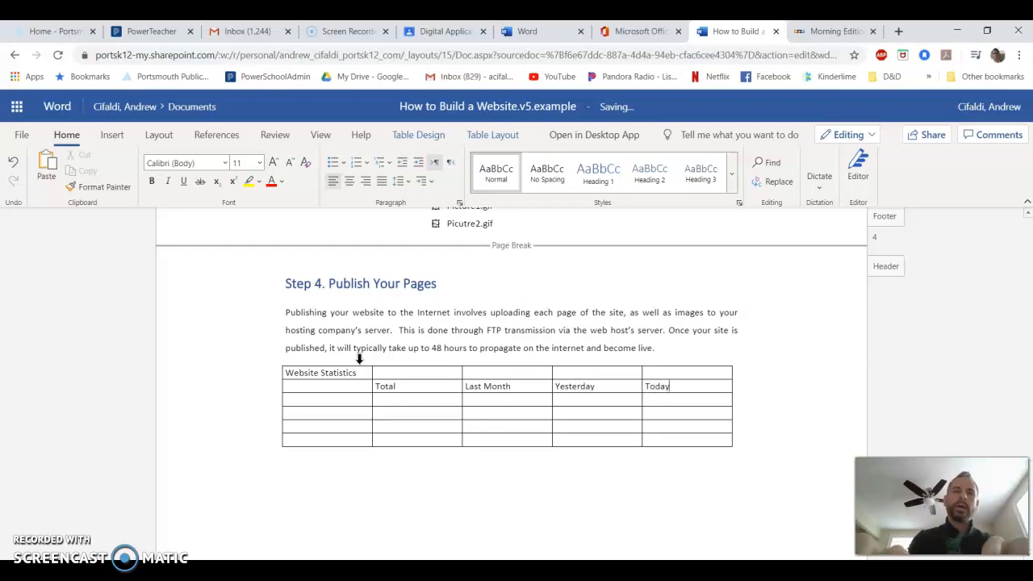
{"action": "key", "text": "Tab"}
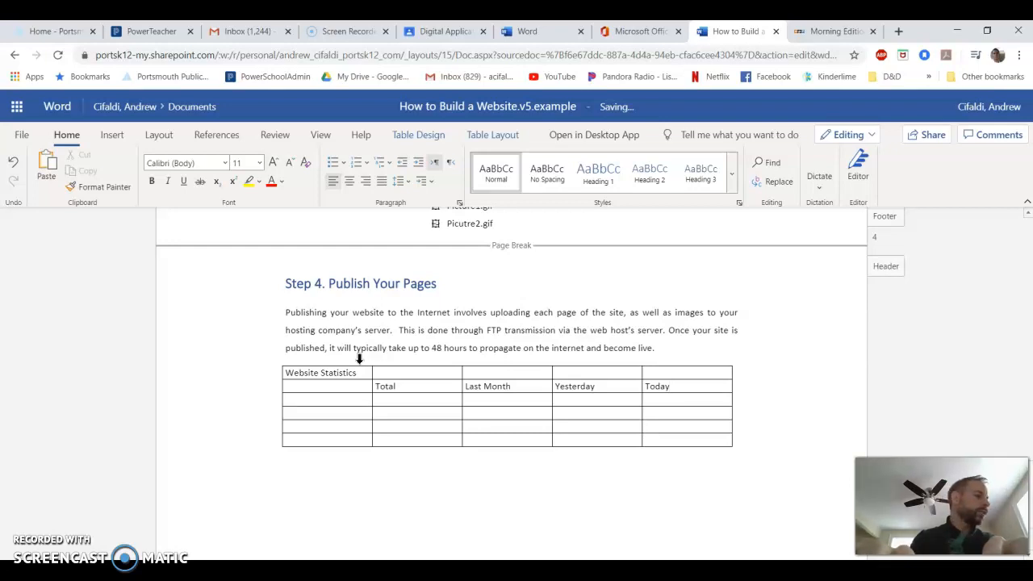
- Fill the third row with the label Visitors and the values 2,793, 217, 43 and 25
{"action": "type", "text": "Visitors"}
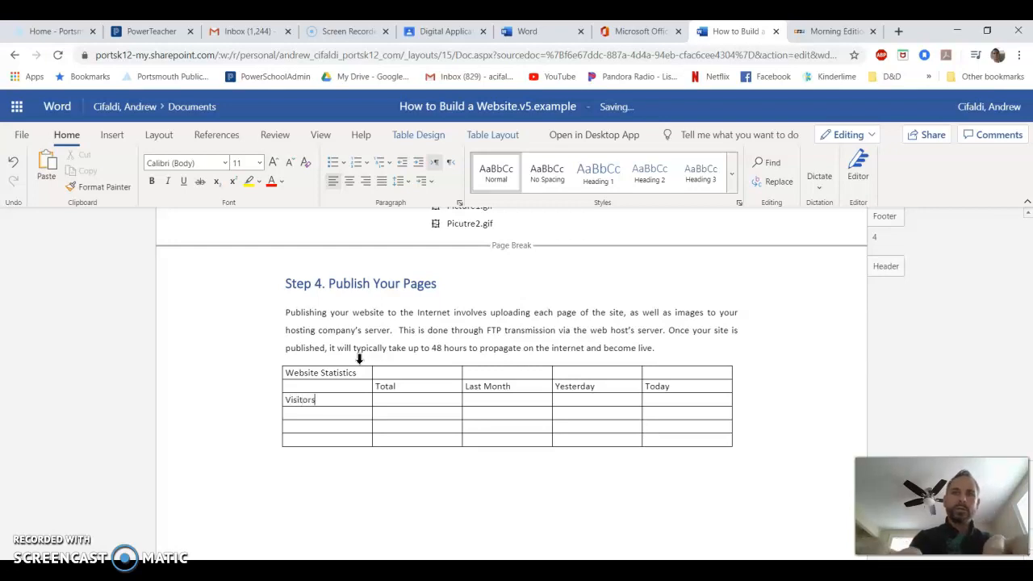
{"action": "key", "text": "Tab"}
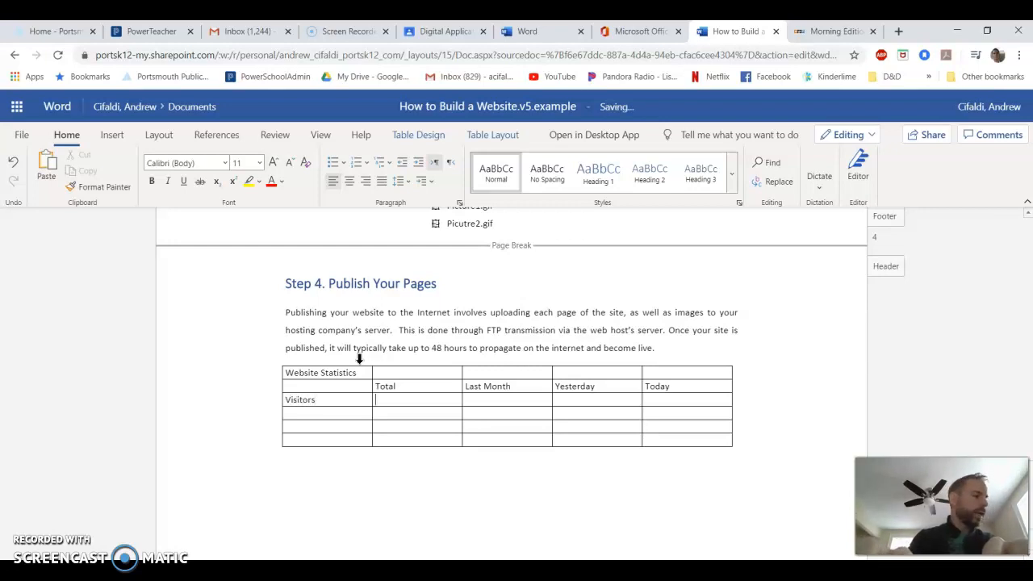
{"action": "type", "text": "2,7"}
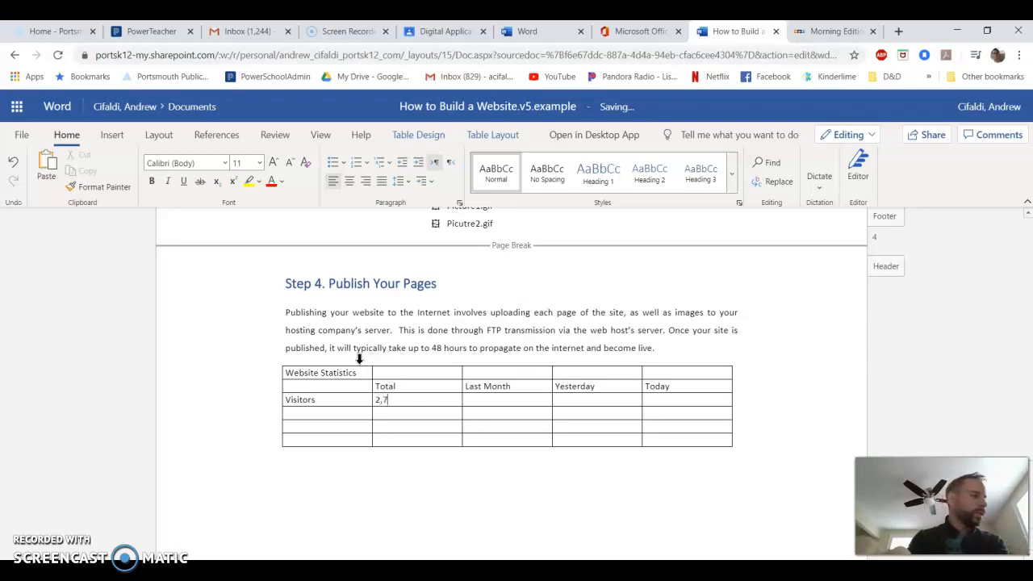
{"action": "type", "text": "93"}
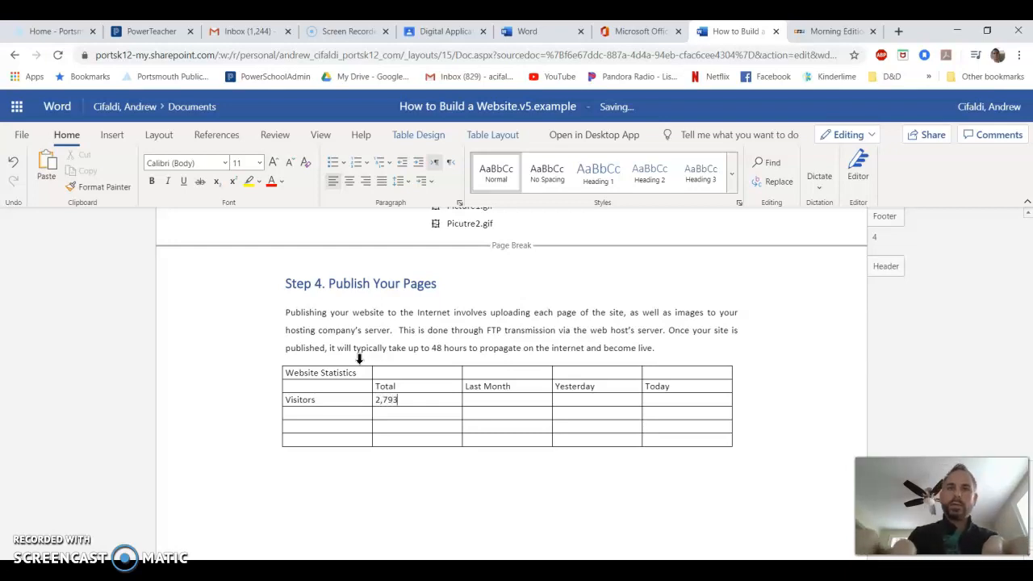
{"action": "key", "text": "Tab"}
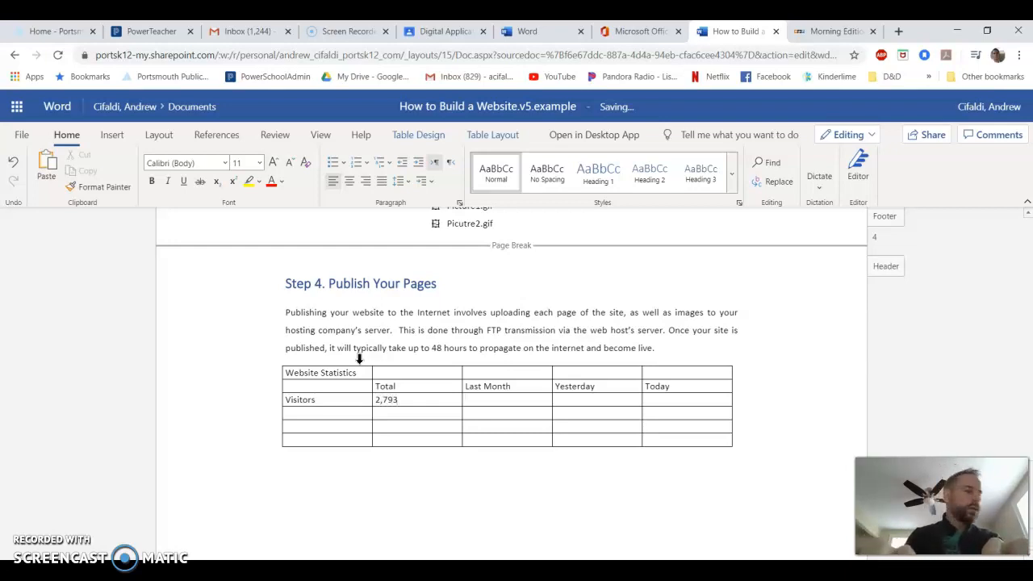
{"action": "type", "text": "217"}
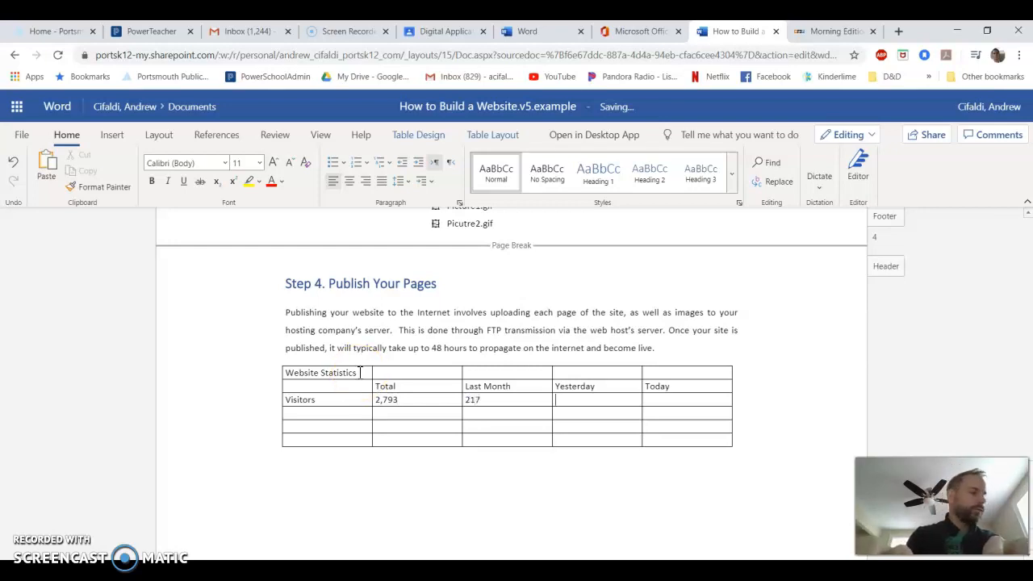
{"action": "type", "text": "43"}
{"action": "key", "text": "Tab"}
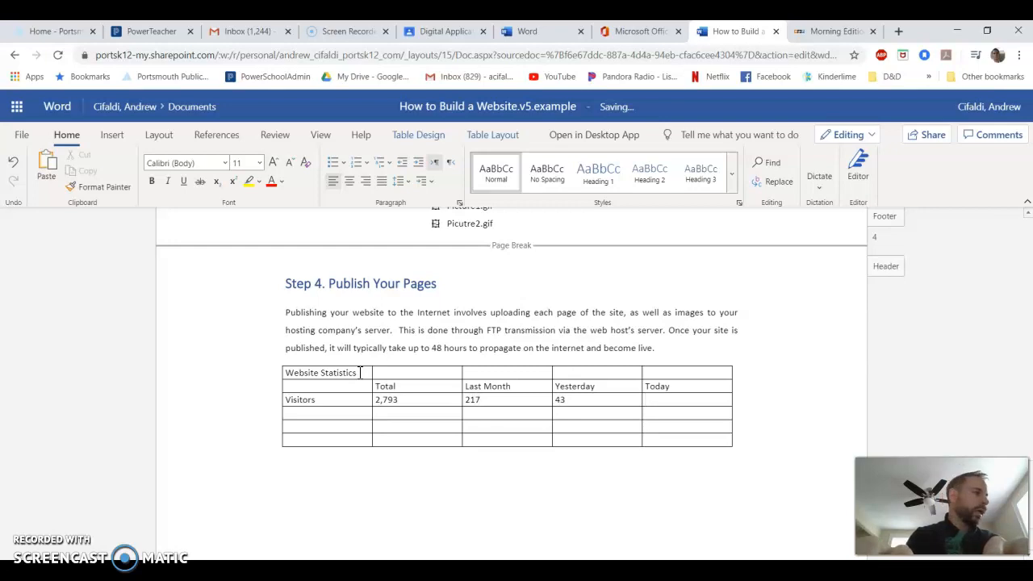
{"action": "type", "text": "25"}
{"action": "key", "text": "Tab"}
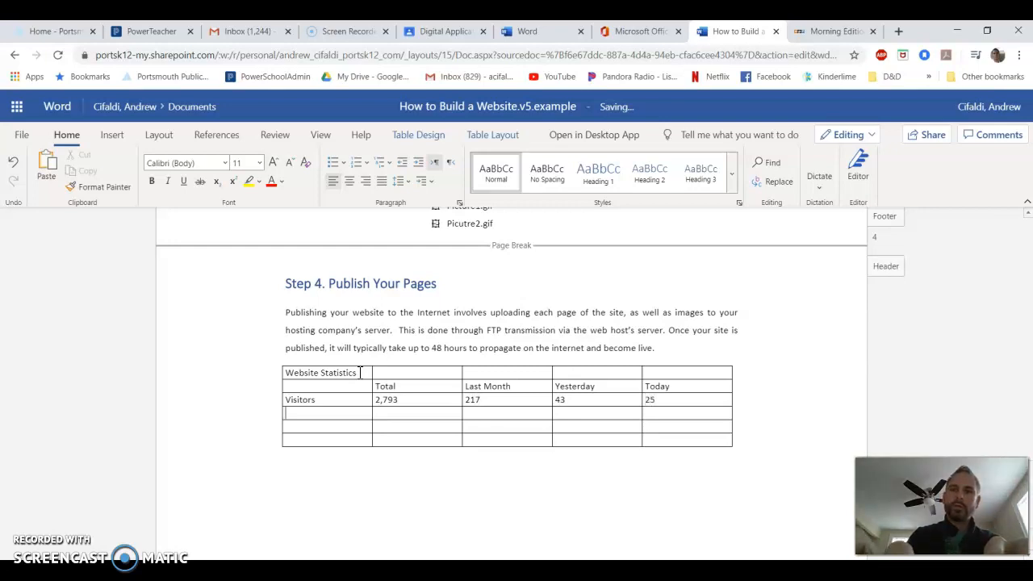
- Fill the fourth row with the label Page Views and the values 5,903, 1391, 63 and 41
{"action": "type", "text": "Pag"}
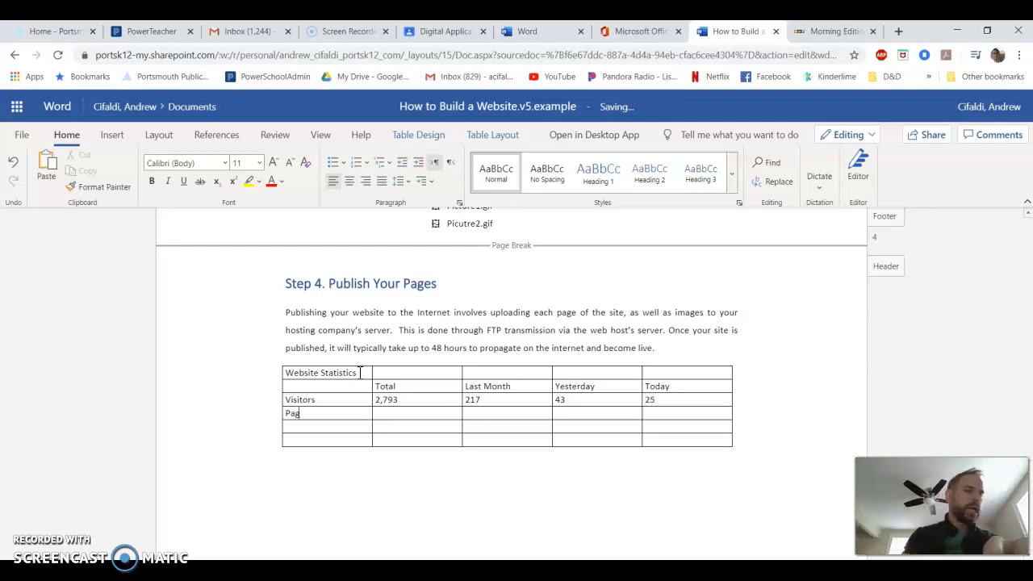
{"action": "type", "text": "e Views"}
{"action": "key", "text": "Tab"}
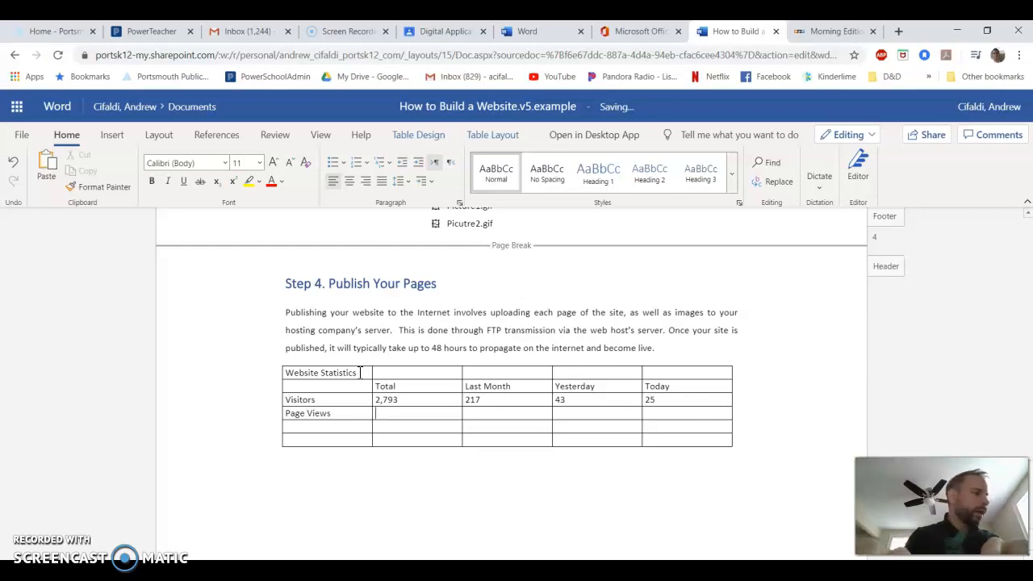
{"action": "type", "text": "5,"}
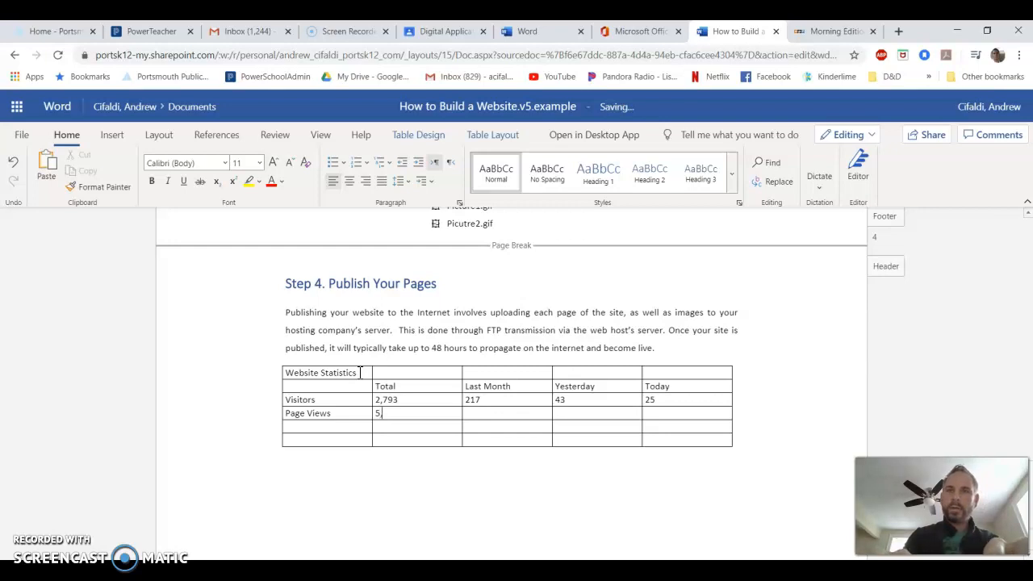
{"action": "type", "text": "903"}
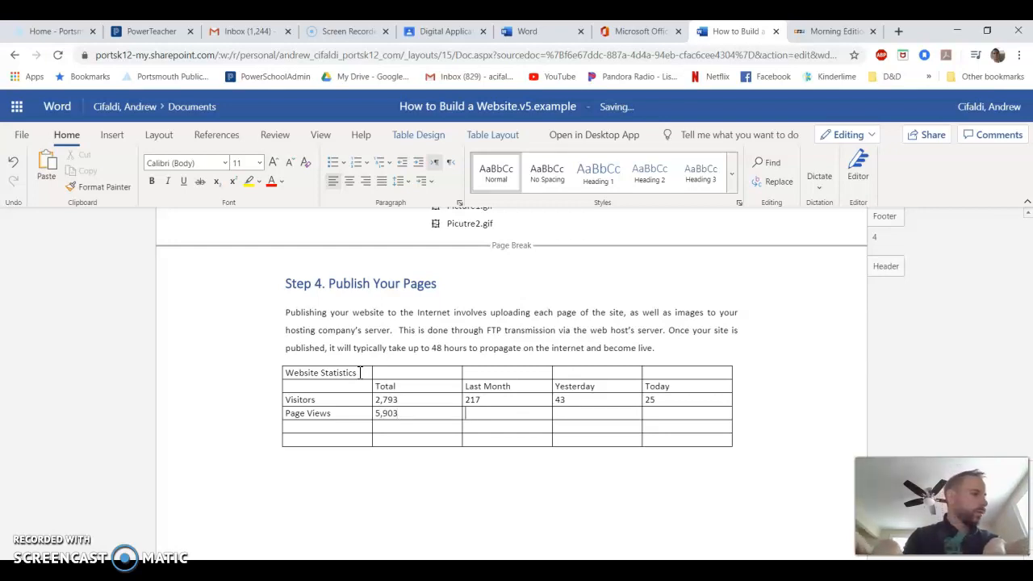
{"action": "key", "text": "Tab"}
{"action": "type", "text": "1391"}
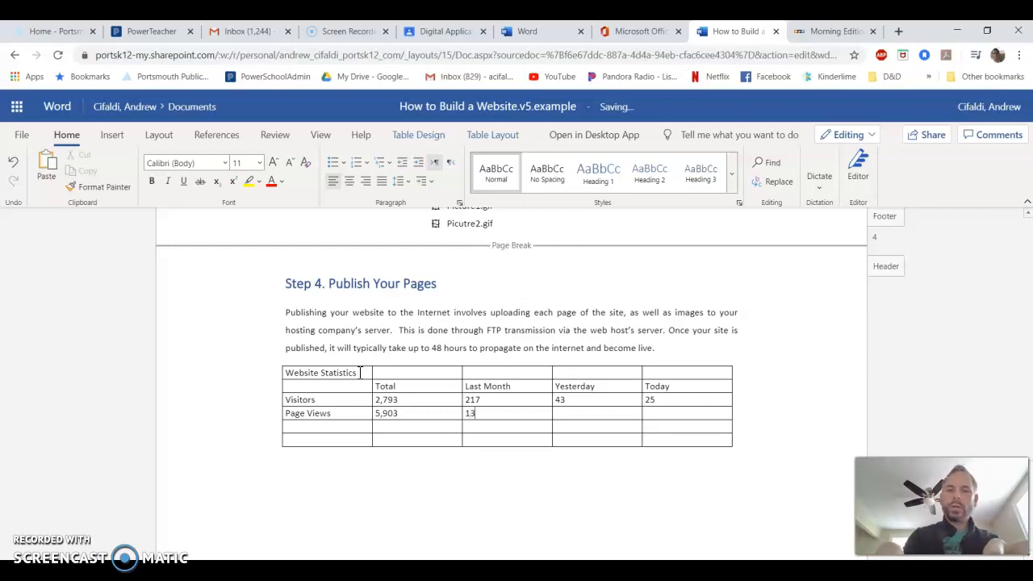
{"action": "key", "text": "Tab"}
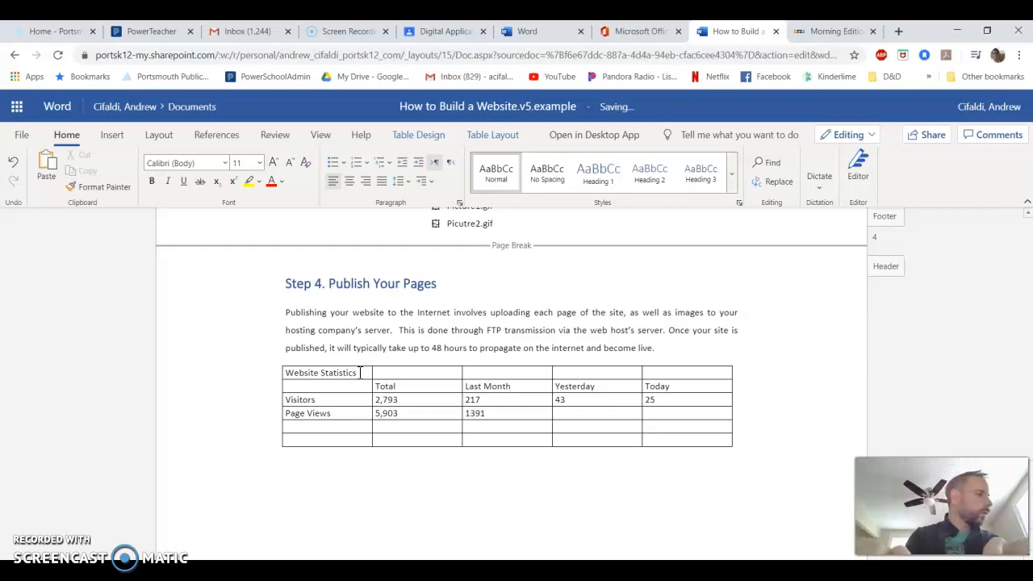
{"action": "type", "text": "6"}
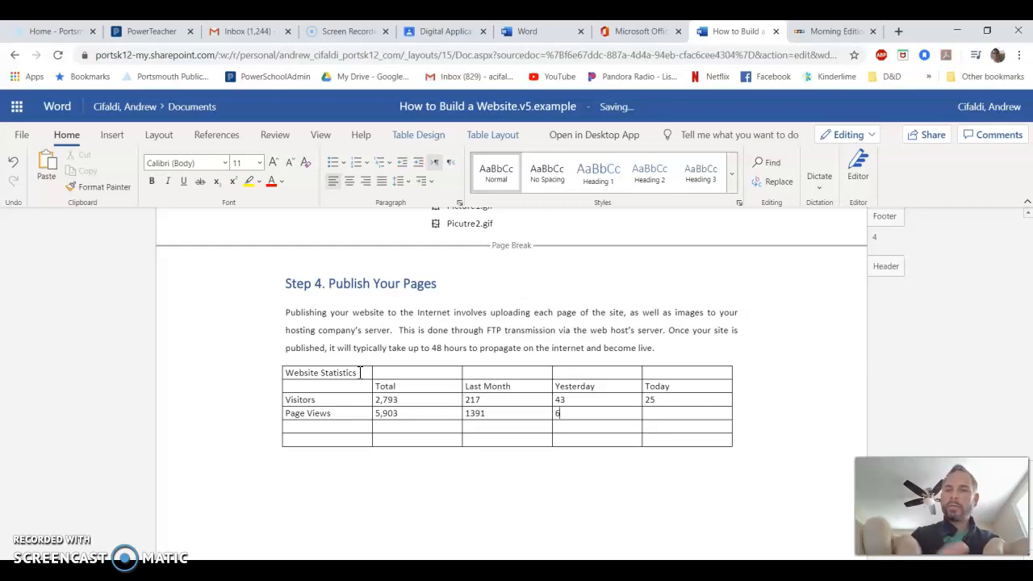
{"action": "type", "text": "3"}
{"action": "key", "text": "Tab"}
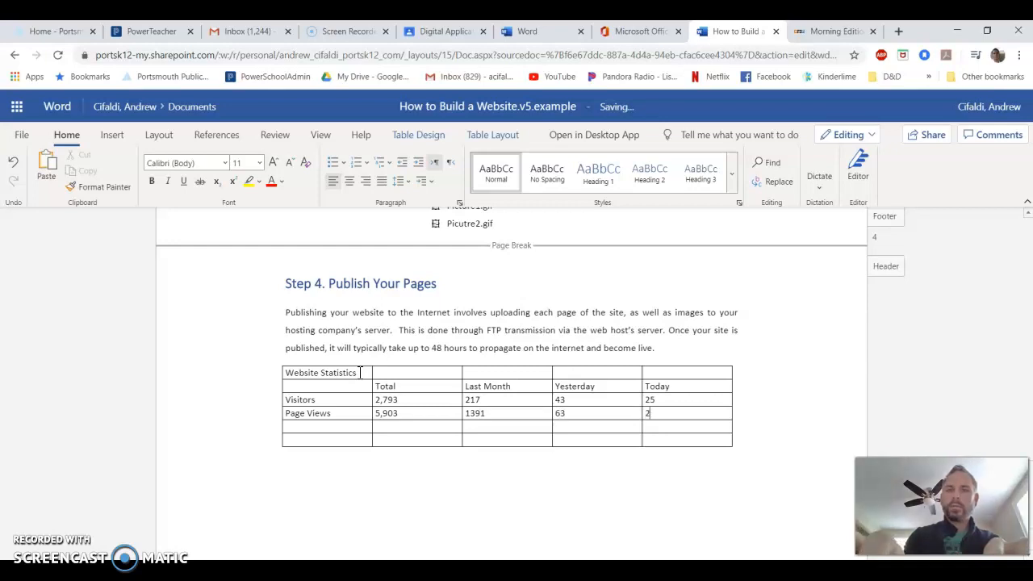
{"action": "type", "text": "41"}
{"action": "key", "text": "Tab"}
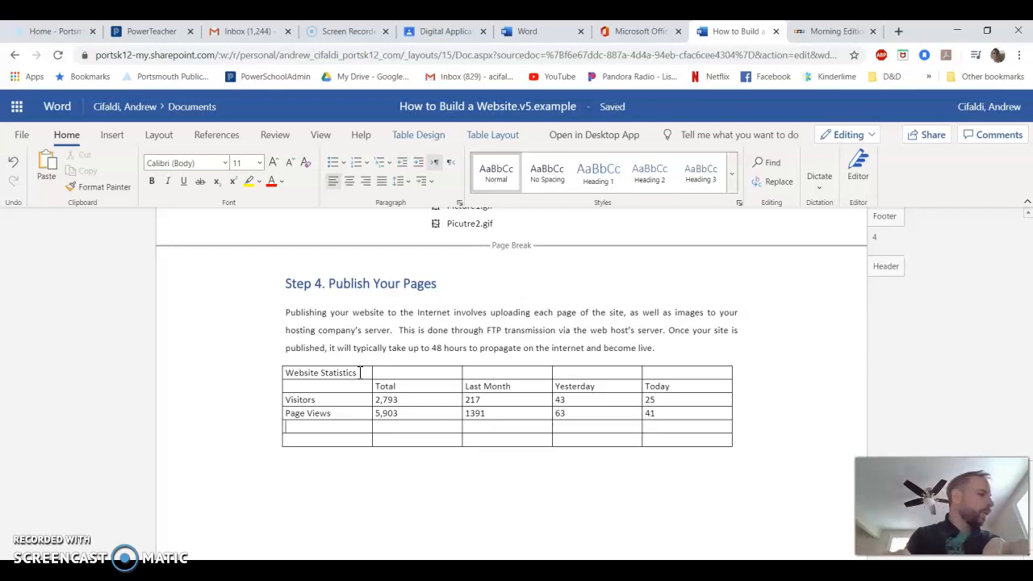
- Label the fifth row Spiders and enter 4,318 with a thousands comma in its Total column
{"action": "type", "text": "Spiders"}
{"action": "key", "text": "Tab"}
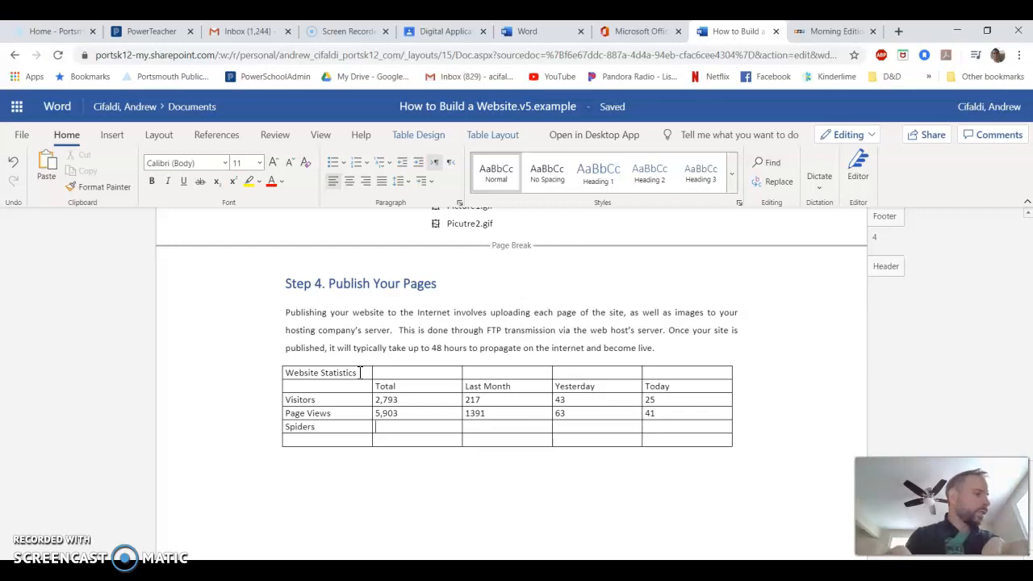
{"action": "type", "text": "4318"}
{"action": "key", "text": "Tab"}
{"action": "key", "text": "Tab"}
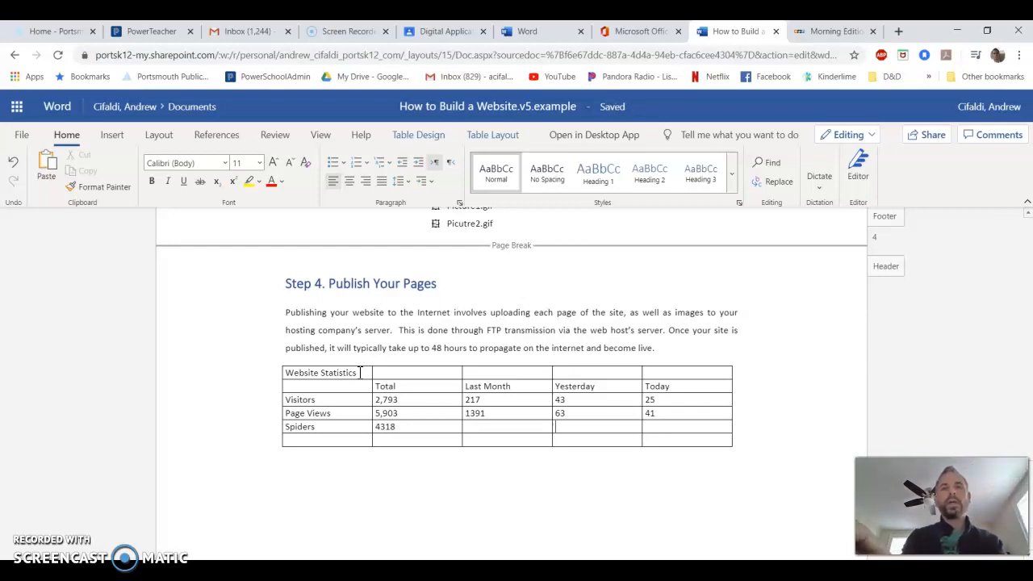
{"action": "key", "text": "shift+Tab"}
{"action": "key", "text": "shift+Tab"}
{"action": "key", "text": "Right"}
{"action": "type", "text": ","}
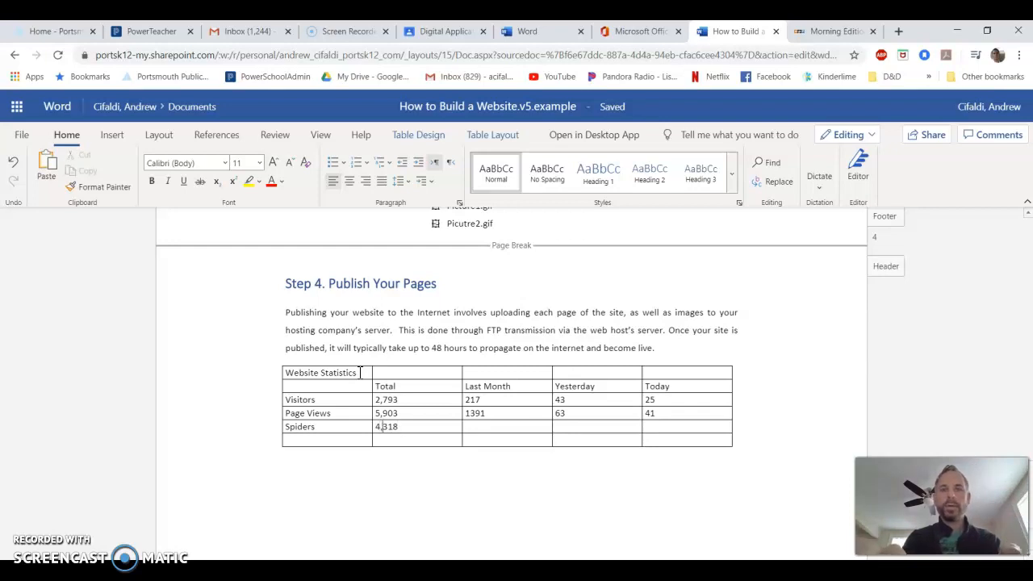
{"action": "key", "text": "shift+Tab"}
{"action": "key", "text": "Tab"}
{"action": "key", "text": "Right"}
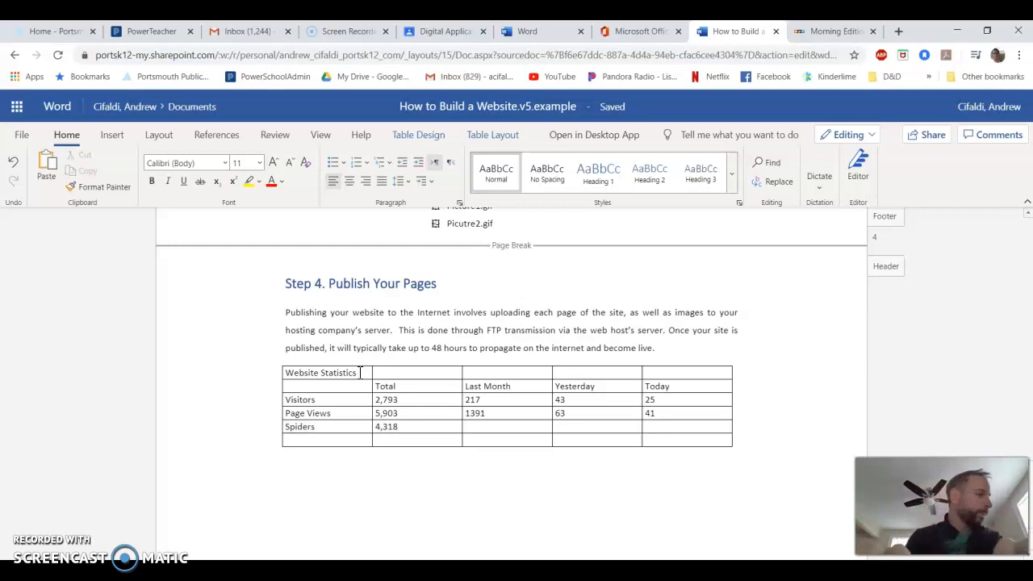
{"action": "type", "text": "414"}
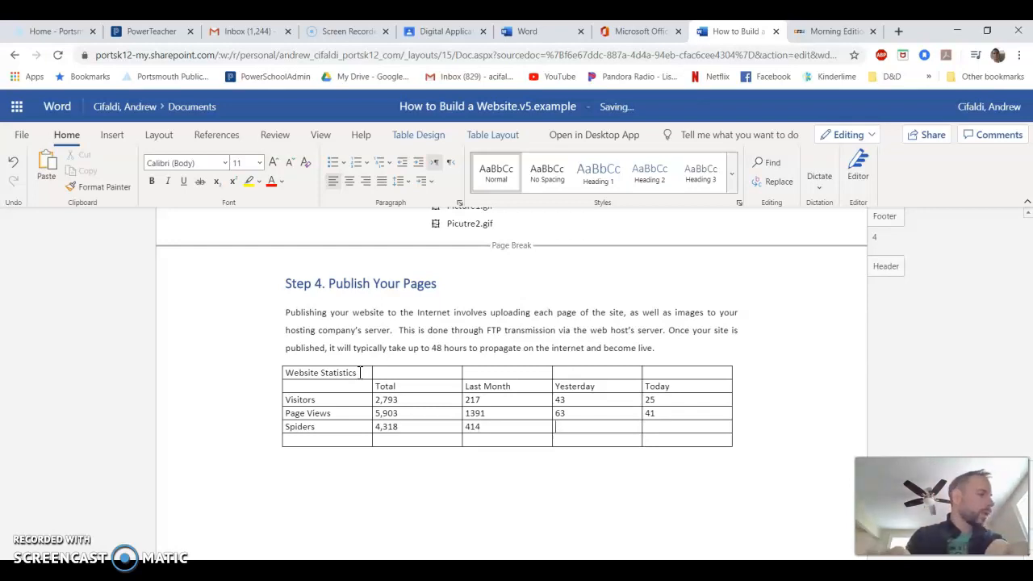
{"action": "type", "text": "19"}
{"action": "key", "text": "BackSpace"}
- Set the Spiders row's Last Month value to 1,406, Yesterday to 38 and Today to 39
{"action": "key", "text": "shift+Tab"}
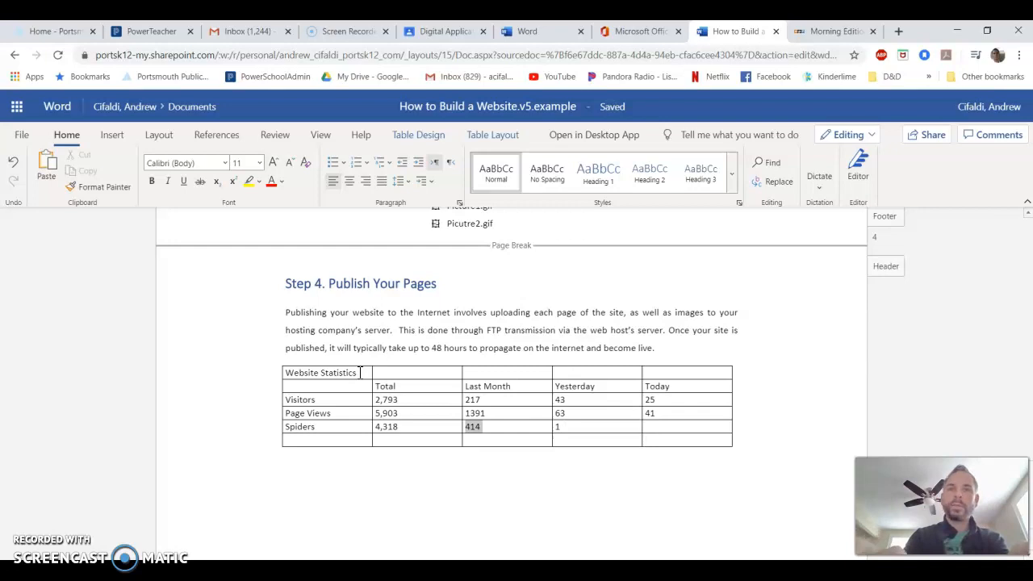
{"action": "type", "text": "1,406"}
{"action": "key", "text": "Tab"}
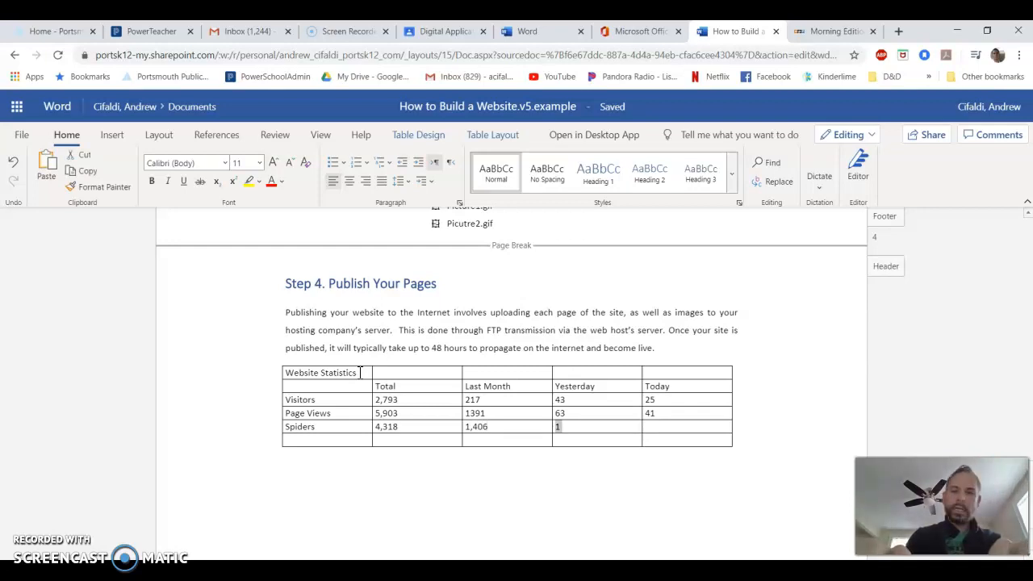
{"action": "type", "text": "38"}
{"action": "key", "text": "Tab"}
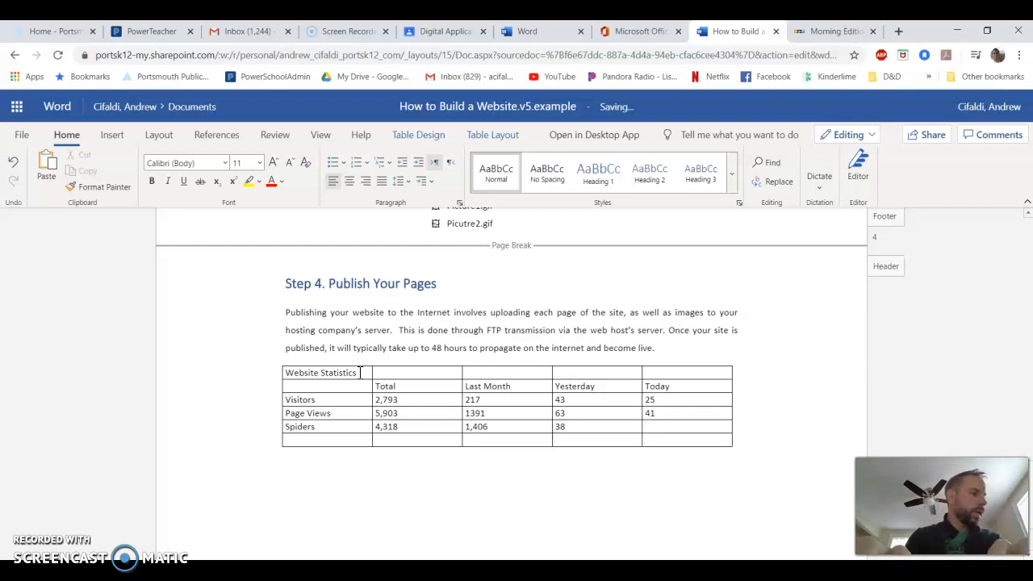
{"action": "type", "text": "39"}
{"action": "key", "text": "Tab"}
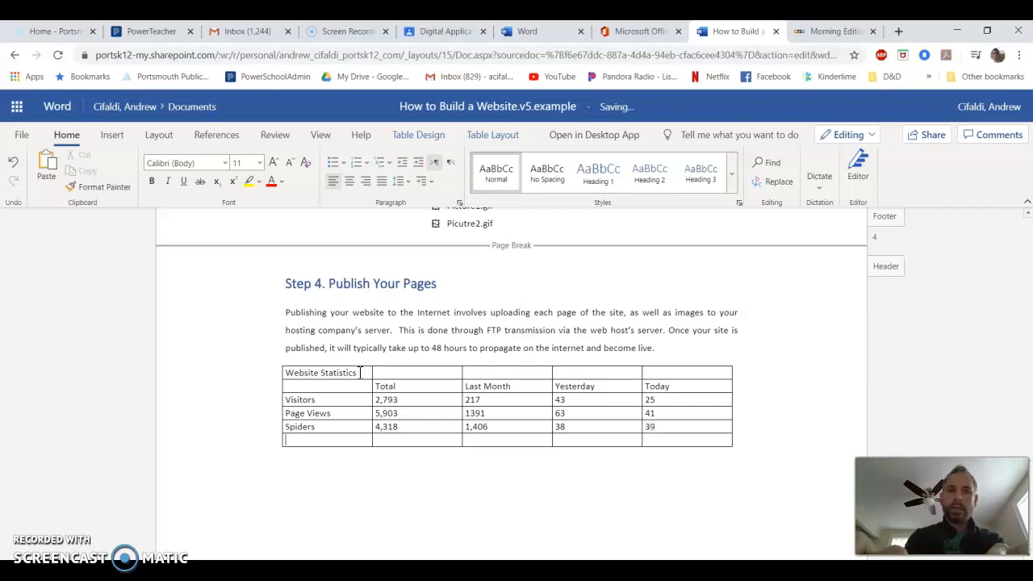
- Fill the sixth row with the label Feeds and the values 1,604, 414, 19 and 10
{"action": "type", "text": "Feeds"}
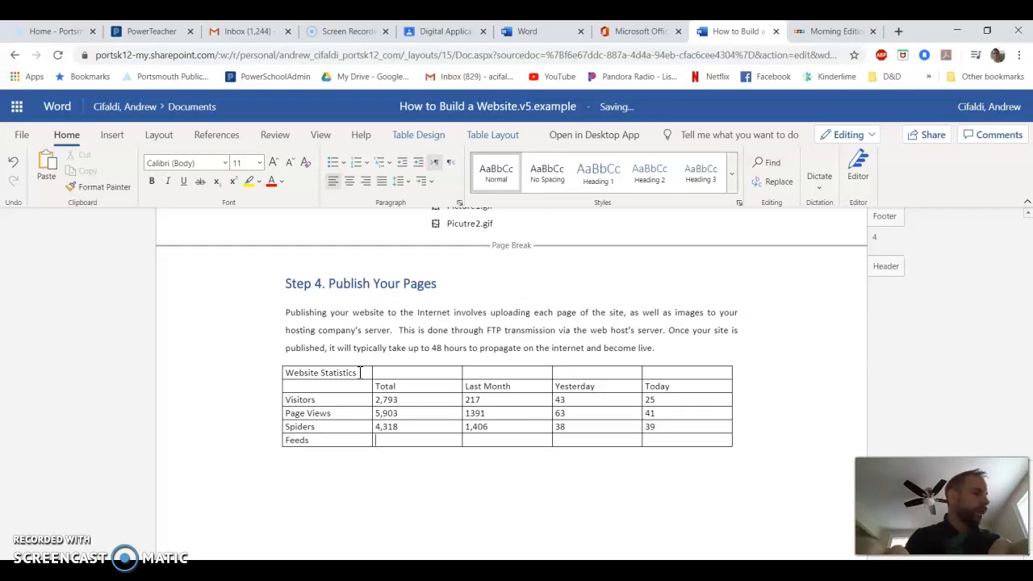
{"action": "key", "text": "Tab"}
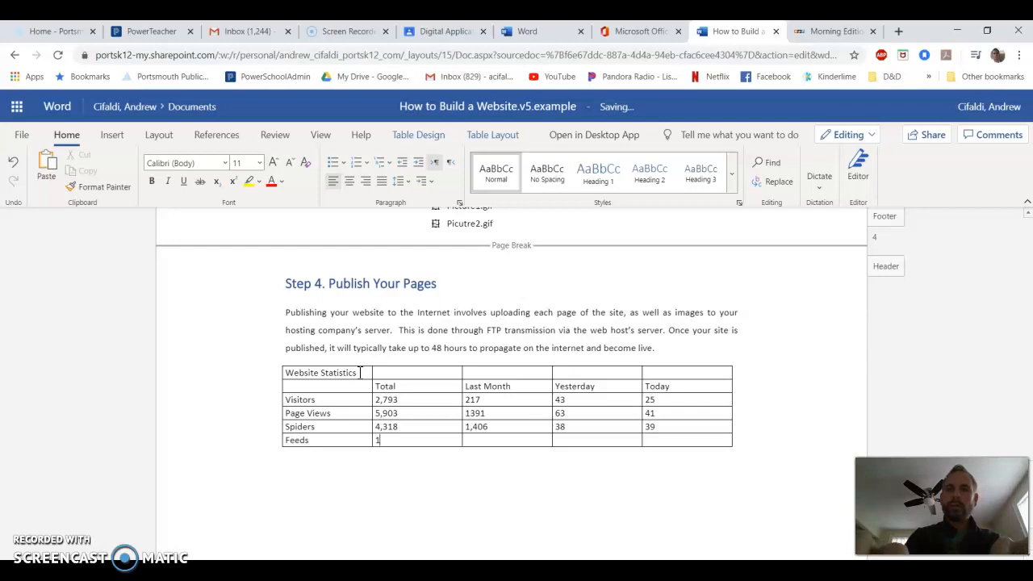
{"action": "type", "text": "1,604"}
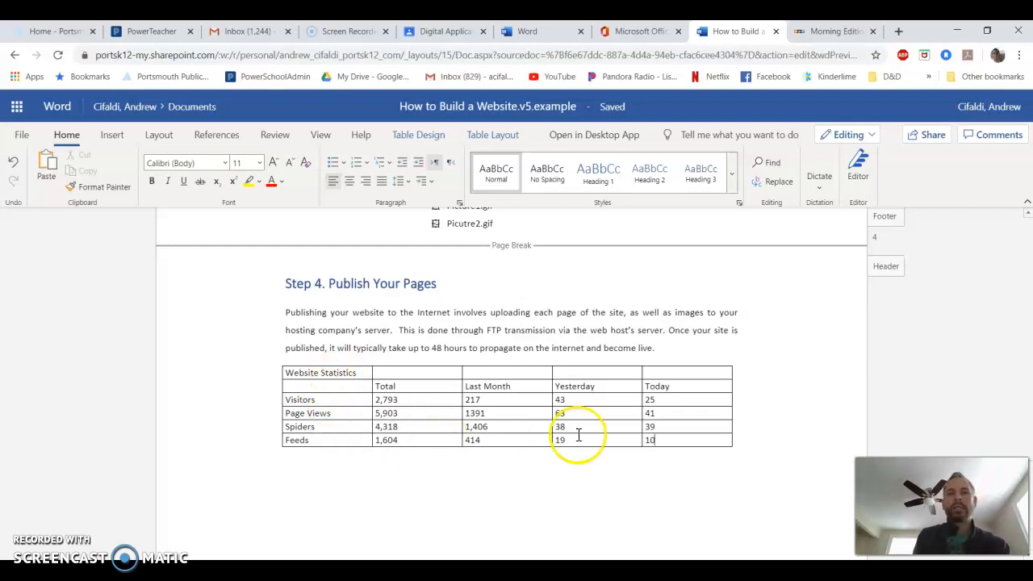
- Review the table design and table layout options available for the statistics table
{"action": "left_click_drag", "start_coordinate": [287, 371], "coordinate": [705, 441]}
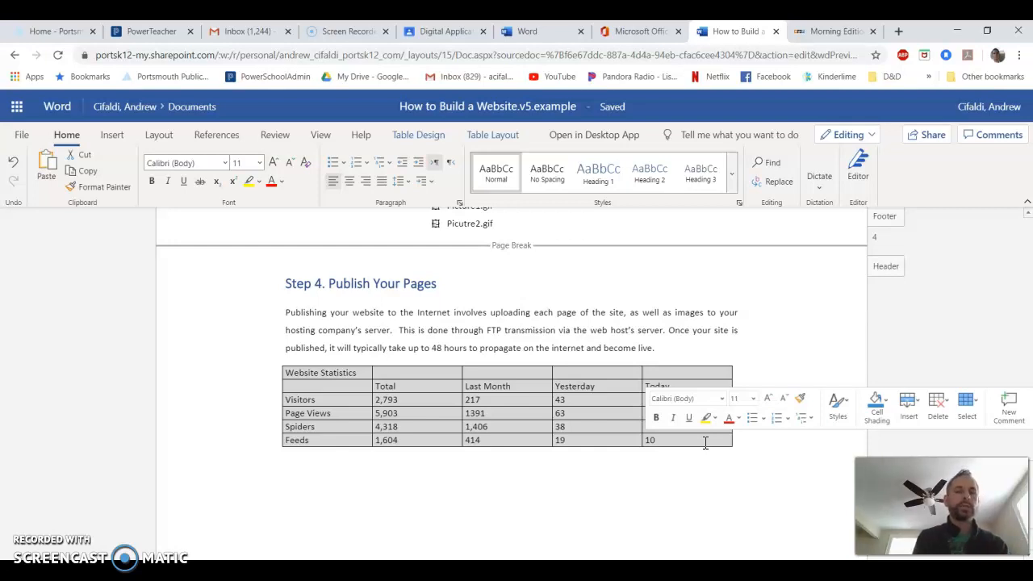
{"action": "left_click", "coordinate": [605, 427]}
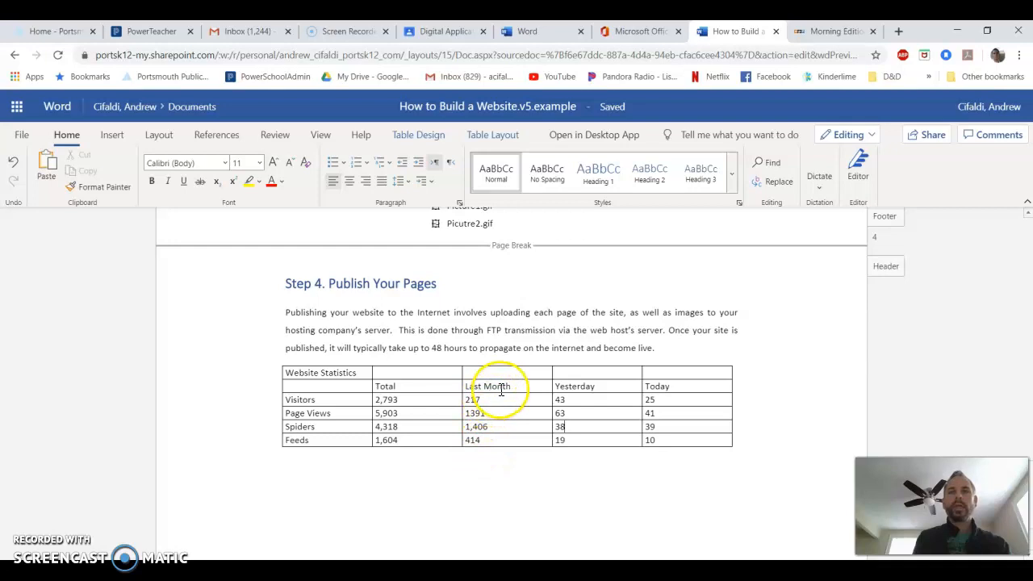
{"action": "left_click", "coordinate": [498, 387]}
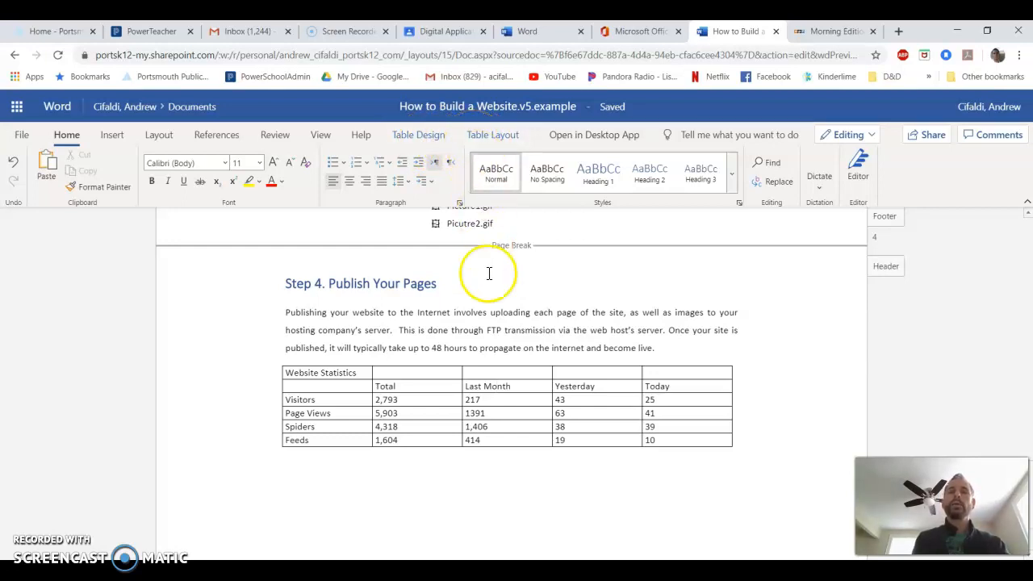
{"action": "left_click", "coordinate": [493, 320]}
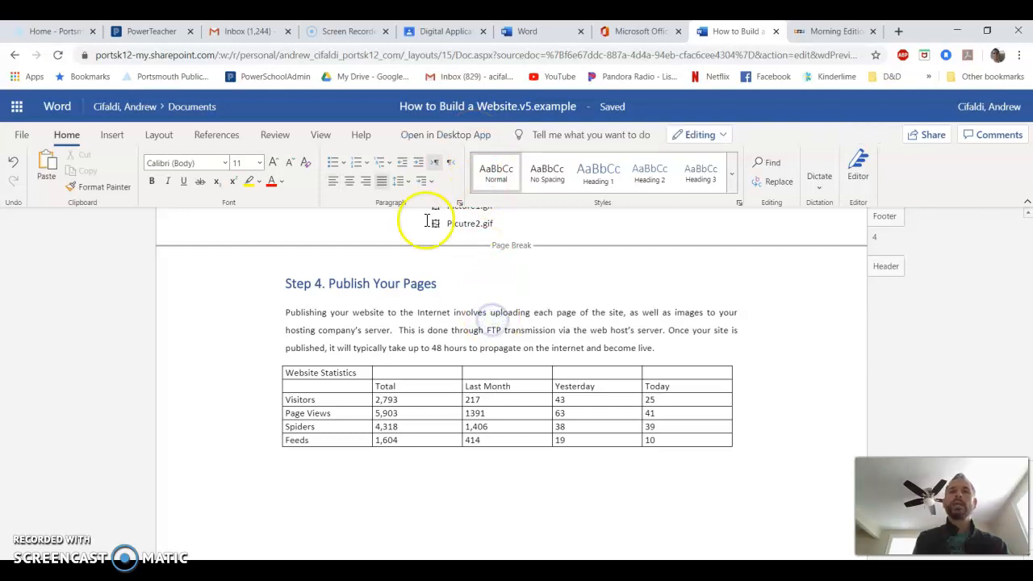
{"action": "left_click", "coordinate": [427, 381]}
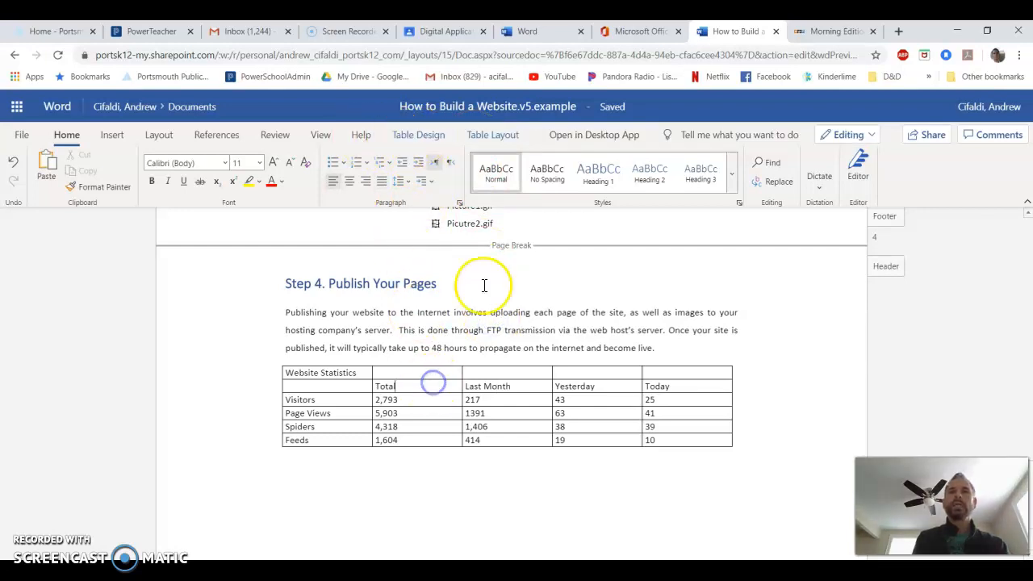
{"action": "left_click", "coordinate": [427, 135]}
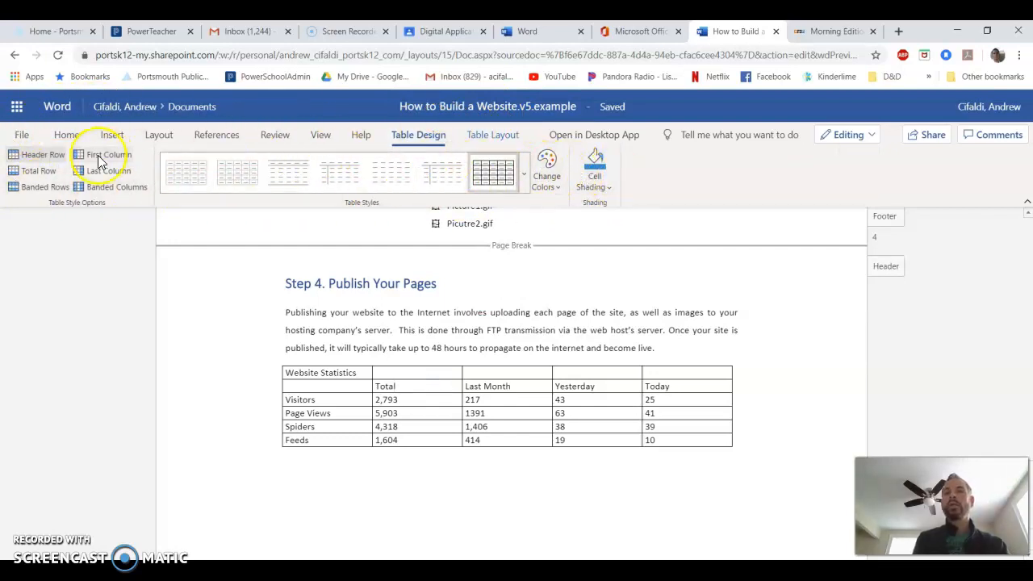
{"action": "left_click", "coordinate": [475, 135]}
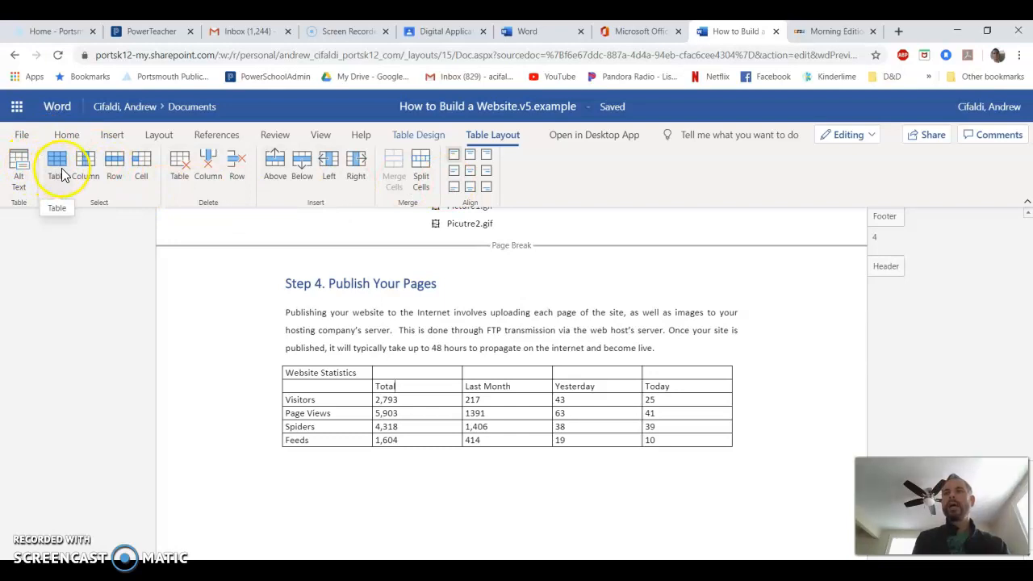
- Try out selecting the whole statistics table, the Total column and the Visitors row
{"action": "left_click", "coordinate": [61, 168]}
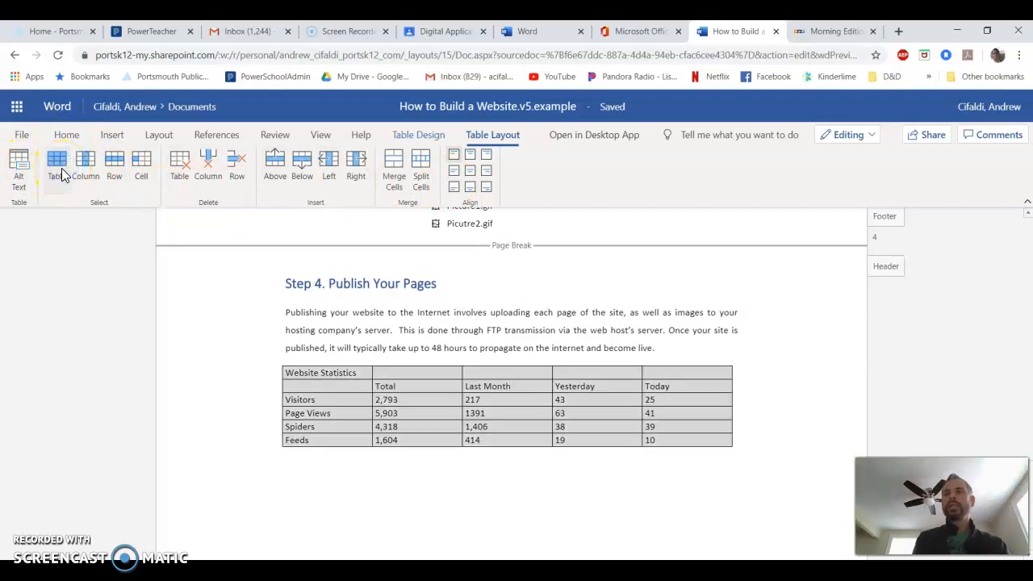
{"action": "left_click", "coordinate": [412, 424]}
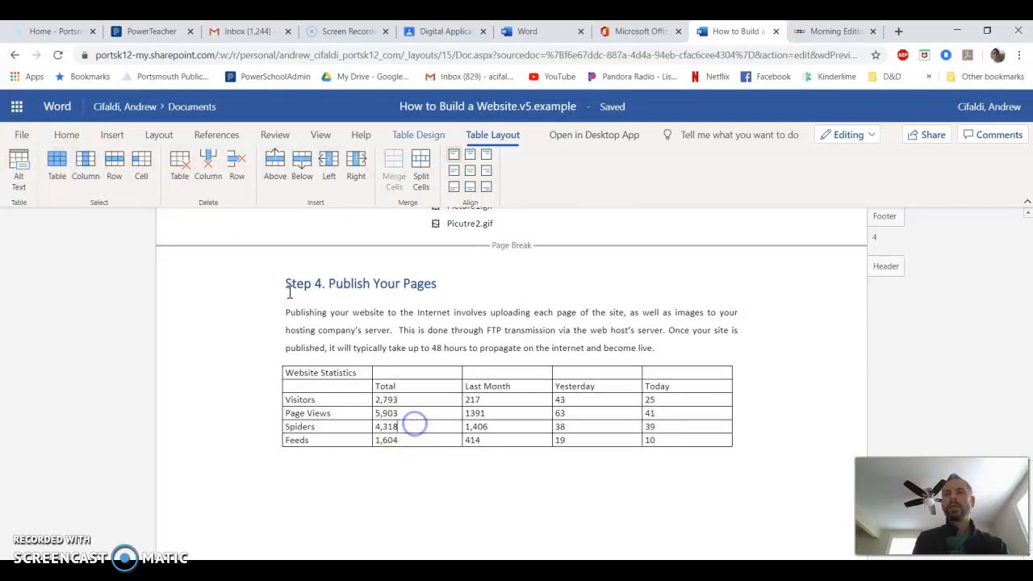
{"action": "left_click", "coordinate": [91, 176]}
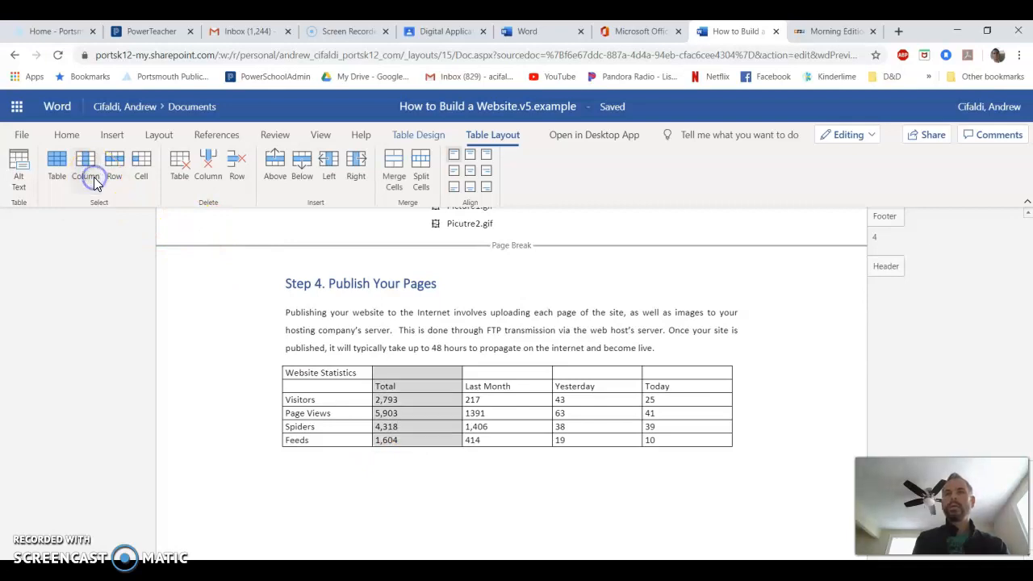
{"action": "left_click", "coordinate": [115, 179]}
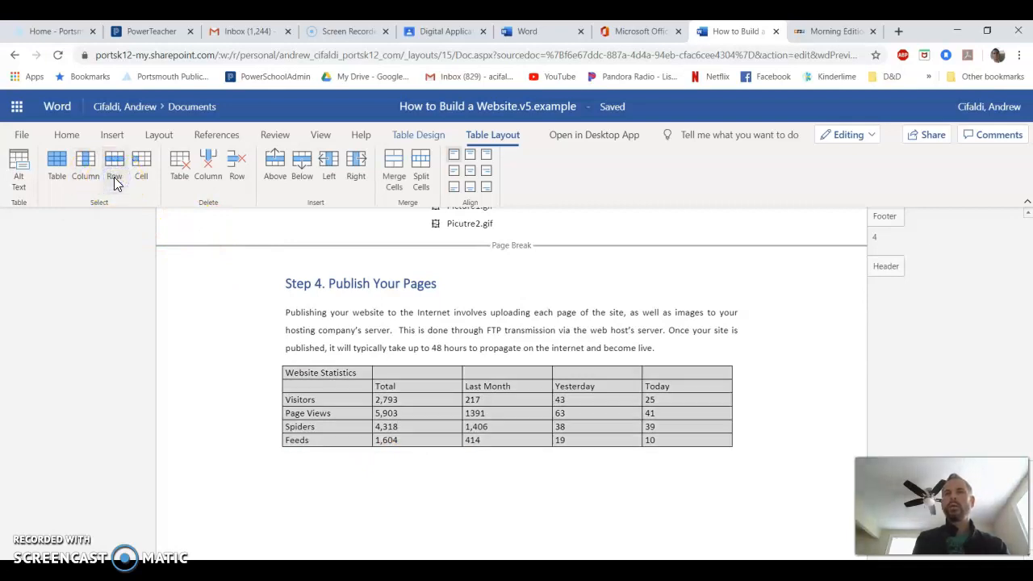
{"action": "left_click", "coordinate": [456, 426]}
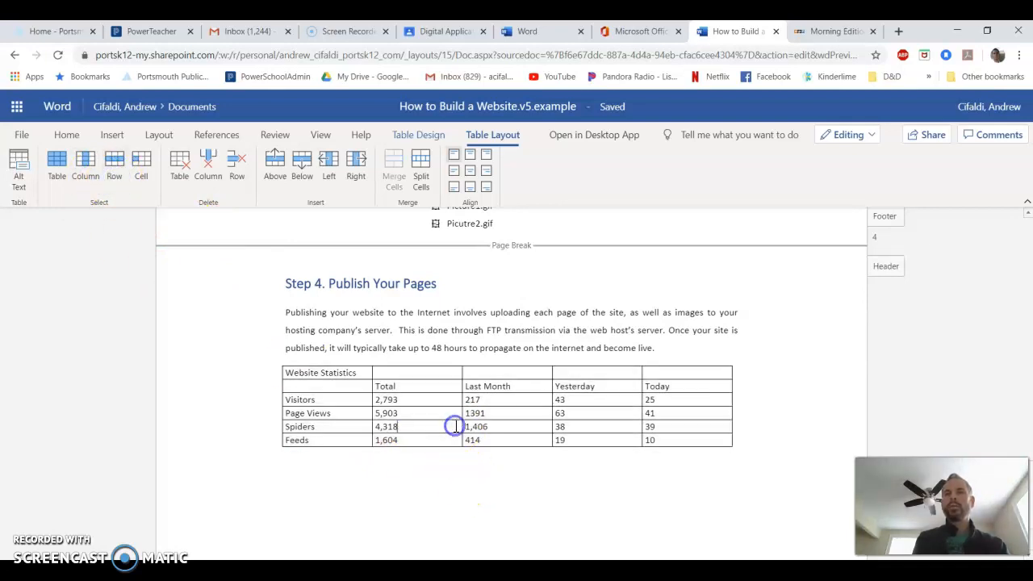
{"action": "left_click", "coordinate": [115, 174]}
{"action": "left_click", "coordinate": [430, 399]}
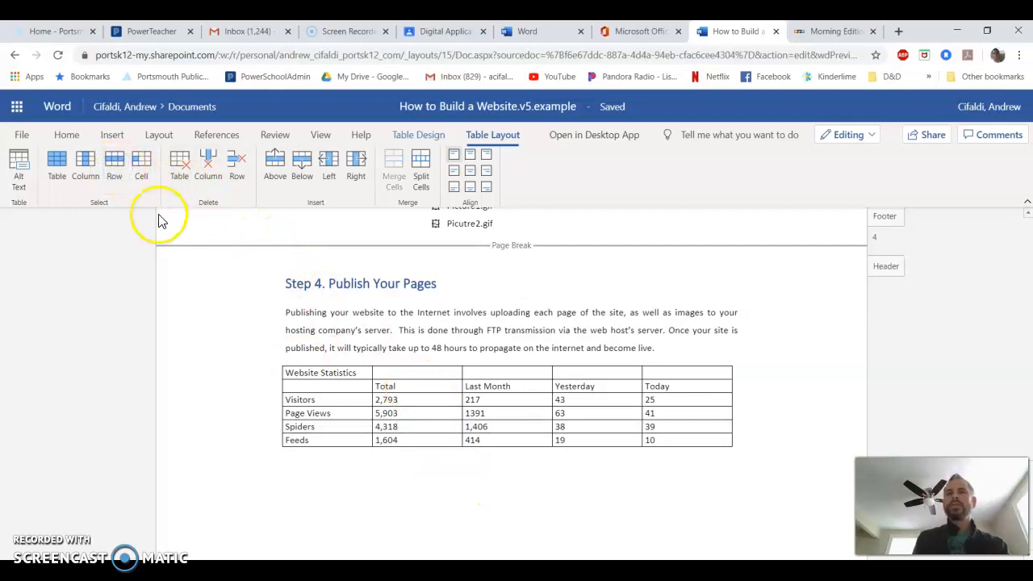
{"action": "left_click_drag", "start_coordinate": [283, 399], "coordinate": [657, 401]}
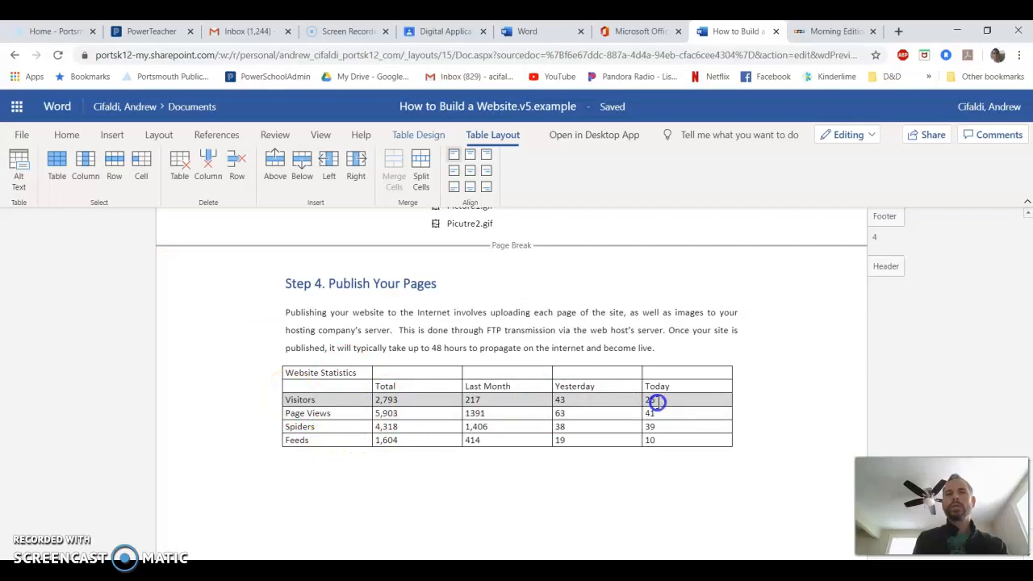
{"action": "left_click", "coordinate": [565, 421]}
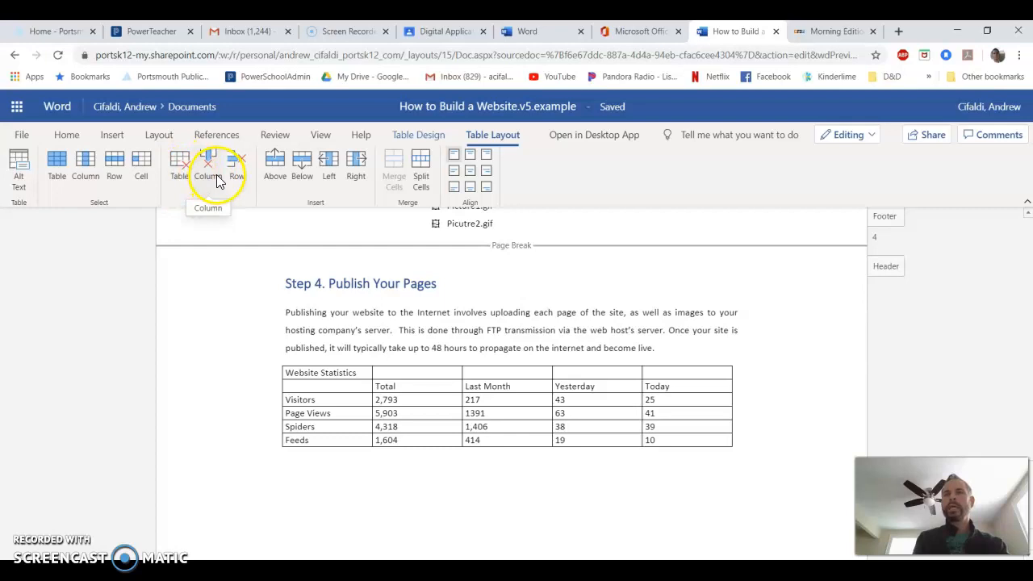
- Delete the Total column from the statistics table and undo the deletion
{"action": "left_click", "coordinate": [422, 385]}
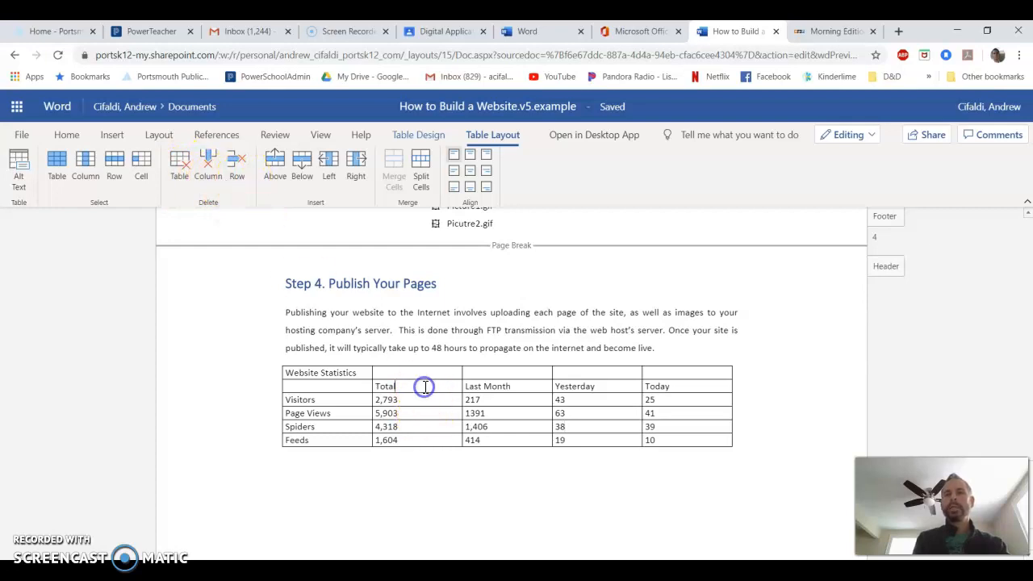
{"action": "left_click", "coordinate": [207, 166]}
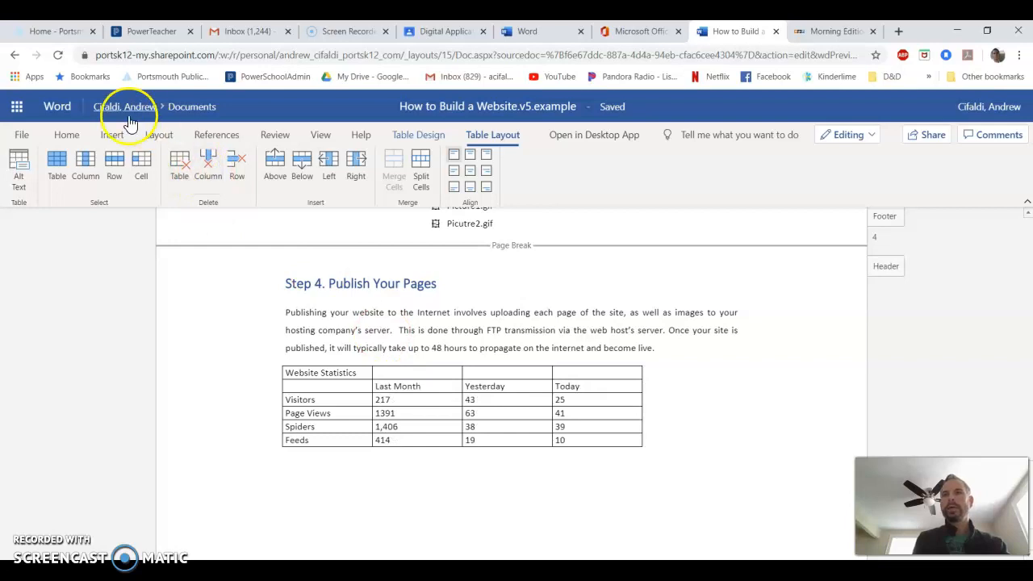
{"action": "left_click", "coordinate": [66, 135]}
{"action": "left_click", "coordinate": [16, 164]}
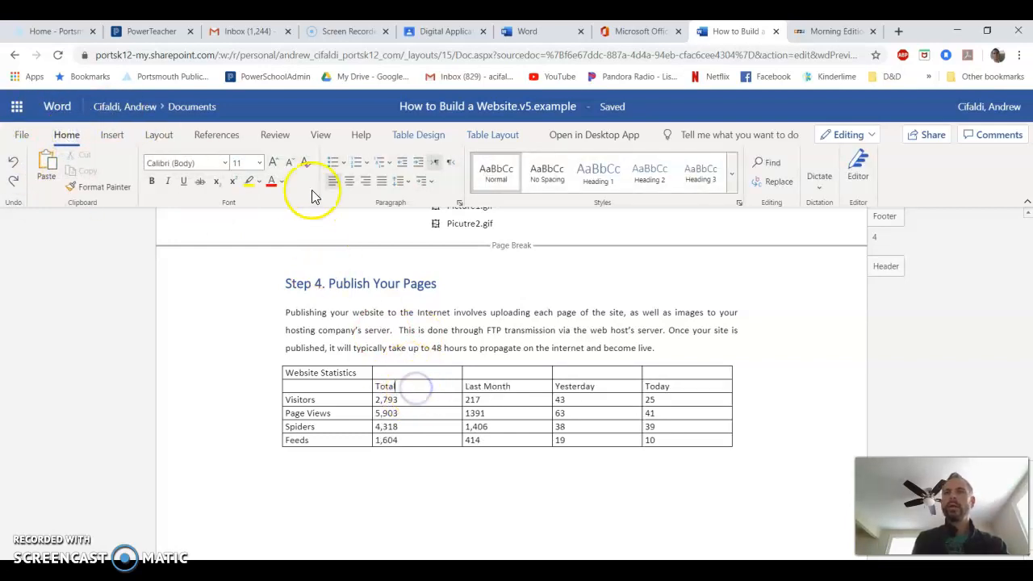
- Insert a blank row above the row of column headings and undo the insertion
{"action": "left_click", "coordinate": [493, 135]}
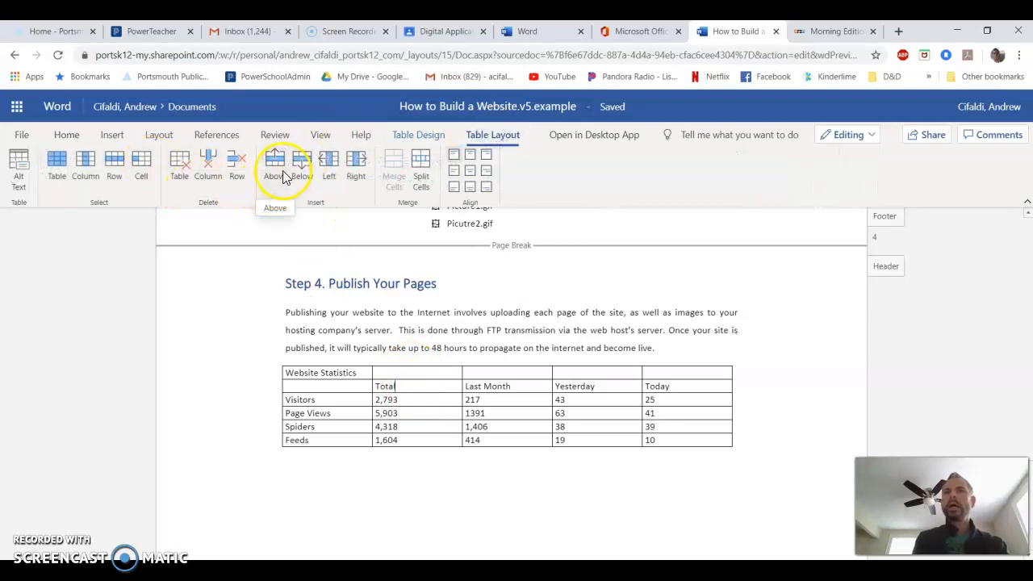
{"action": "left_click", "coordinate": [413, 384]}
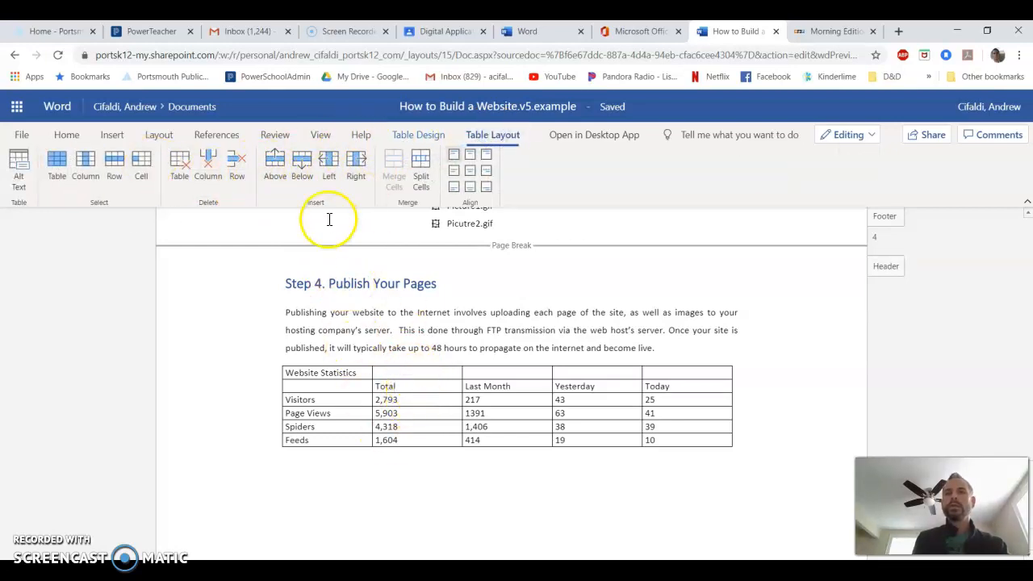
{"action": "left_click", "coordinate": [283, 167]}
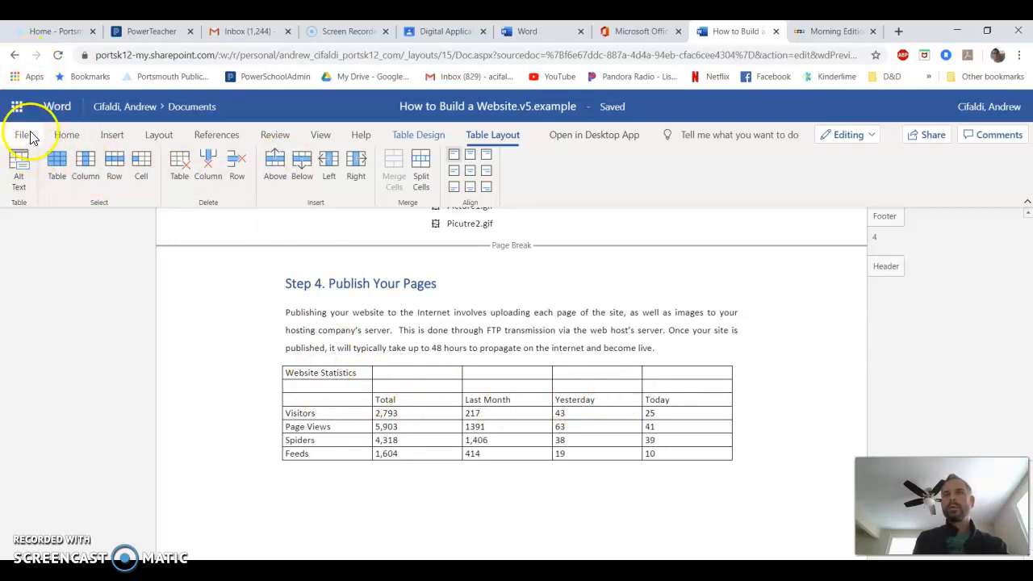
{"action": "left_click", "coordinate": [67, 134]}
{"action": "left_click", "coordinate": [11, 163]}
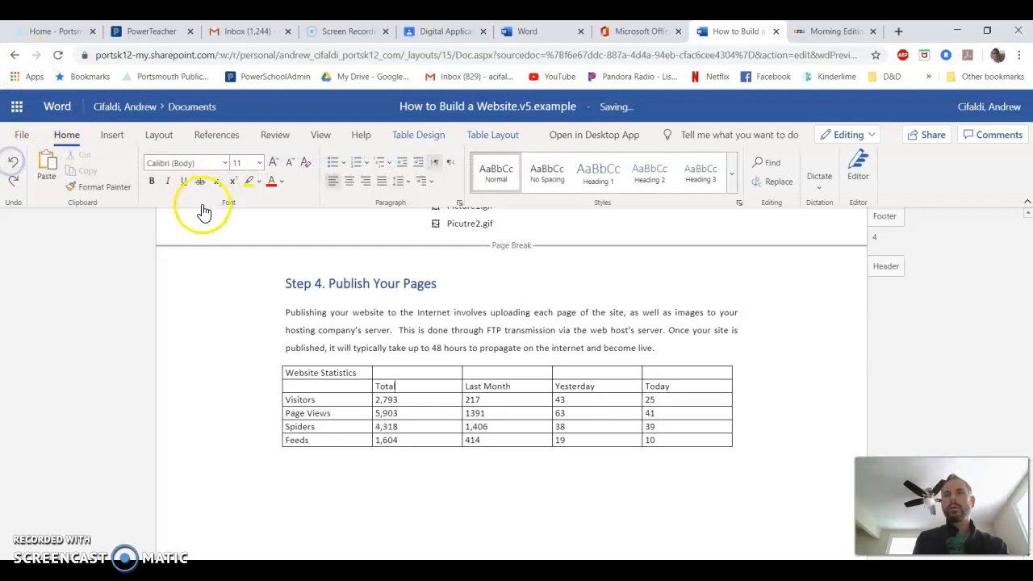
- Merge all five cells of the table's first row into one Website Statistics title cell
{"action": "left_click", "coordinate": [489, 144]}
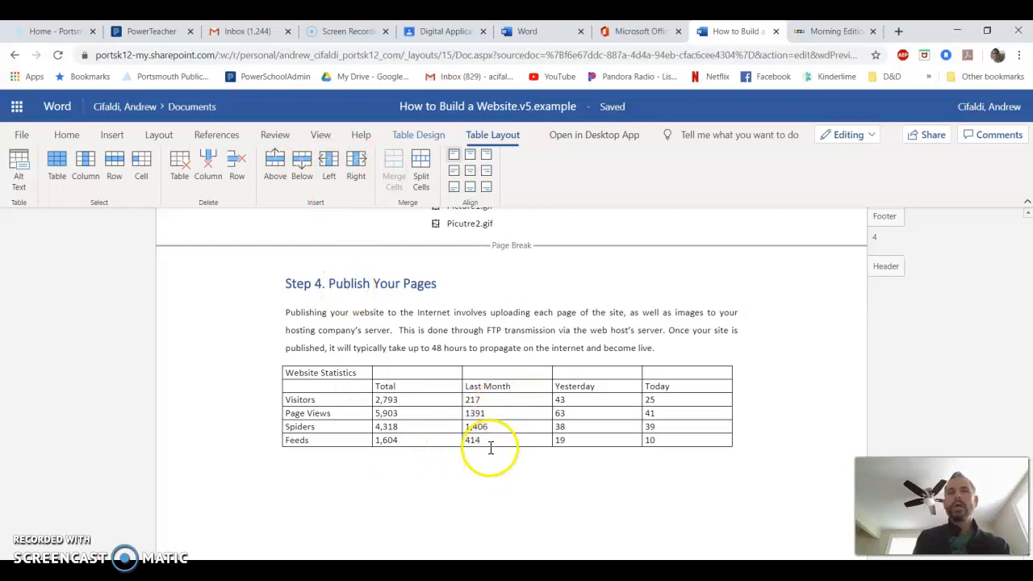
{"action": "left_click_drag", "start_coordinate": [293, 372], "coordinate": [665, 375]}
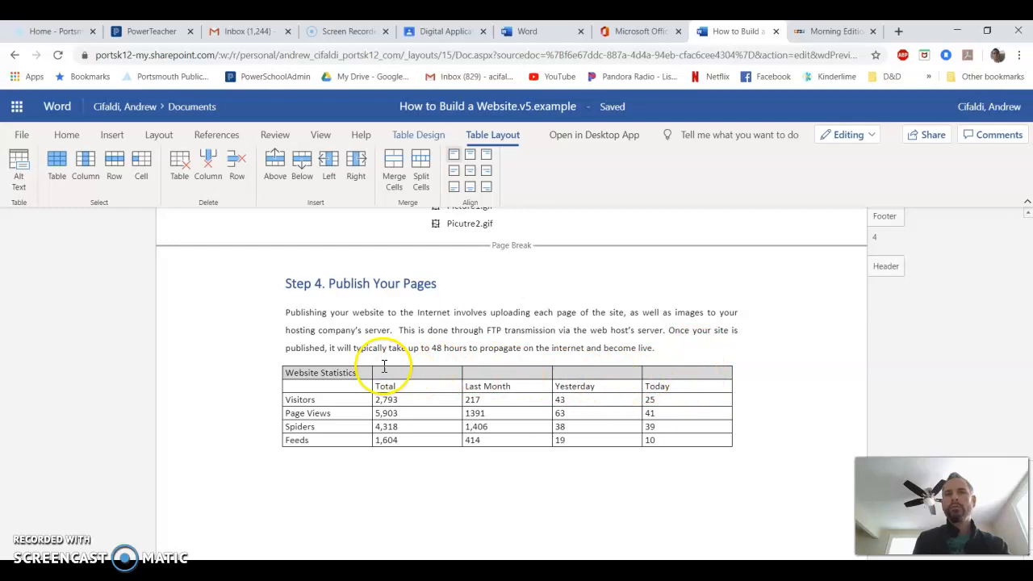
{"action": "left_click", "coordinate": [394, 180]}
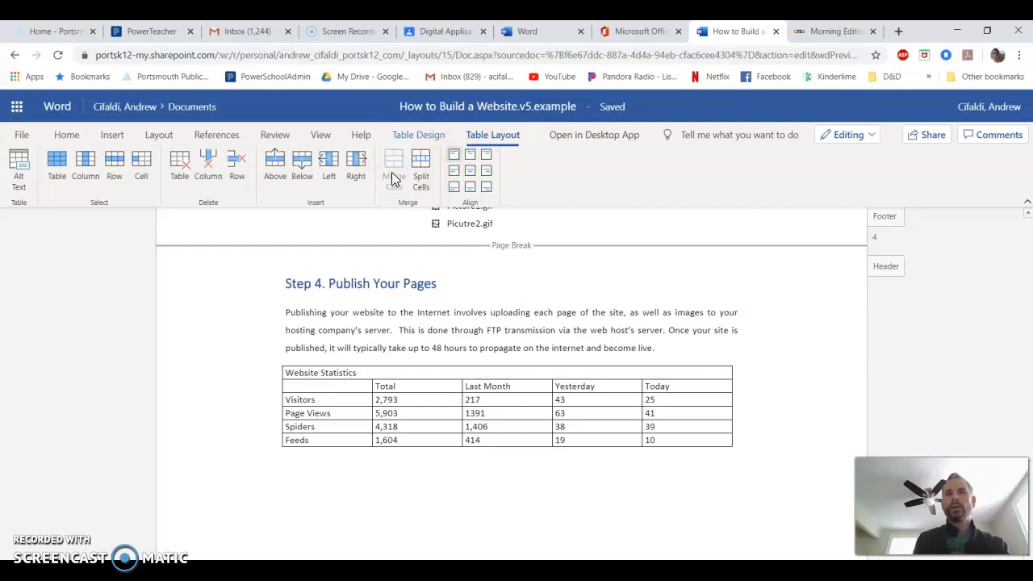
- Insert a row above the Website Statistics title row and merge the two rows into one cell
{"action": "left_click", "coordinate": [372, 373]}
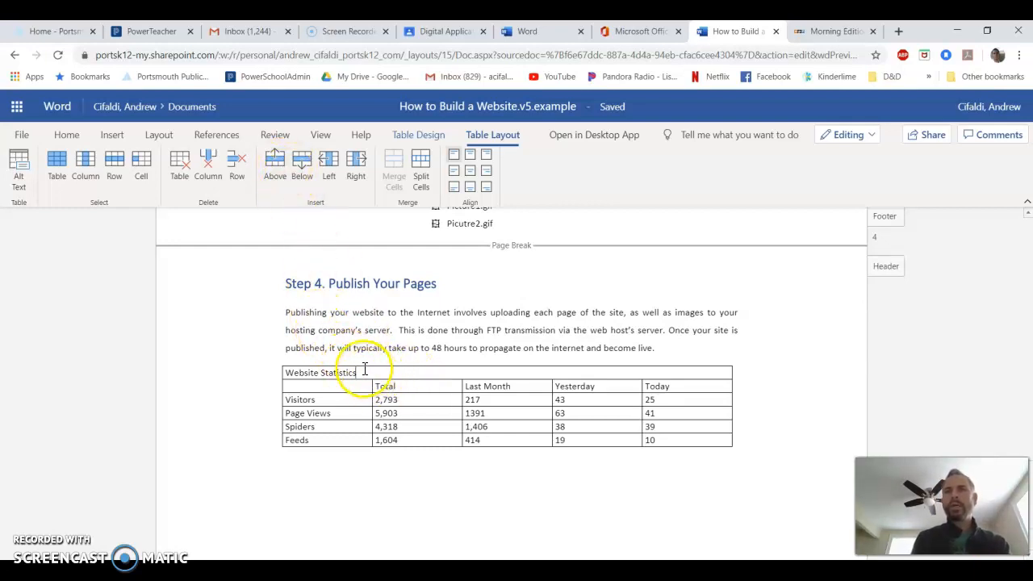
{"action": "left_click", "coordinate": [275, 169]}
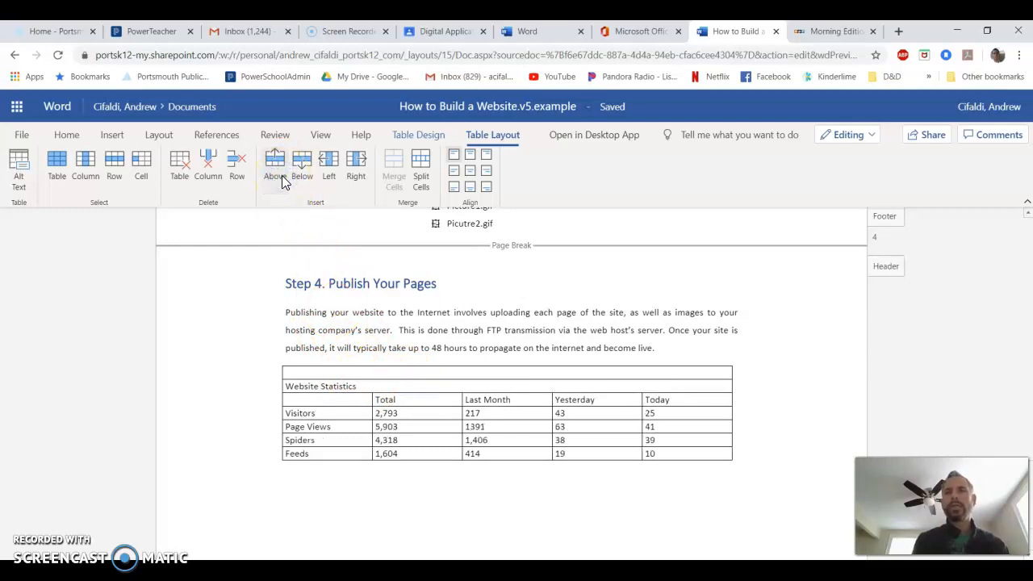
{"action": "left_click", "coordinate": [438, 372]}
{"action": "left_click_drag", "start_coordinate": [438, 373], "coordinate": [438, 385]}
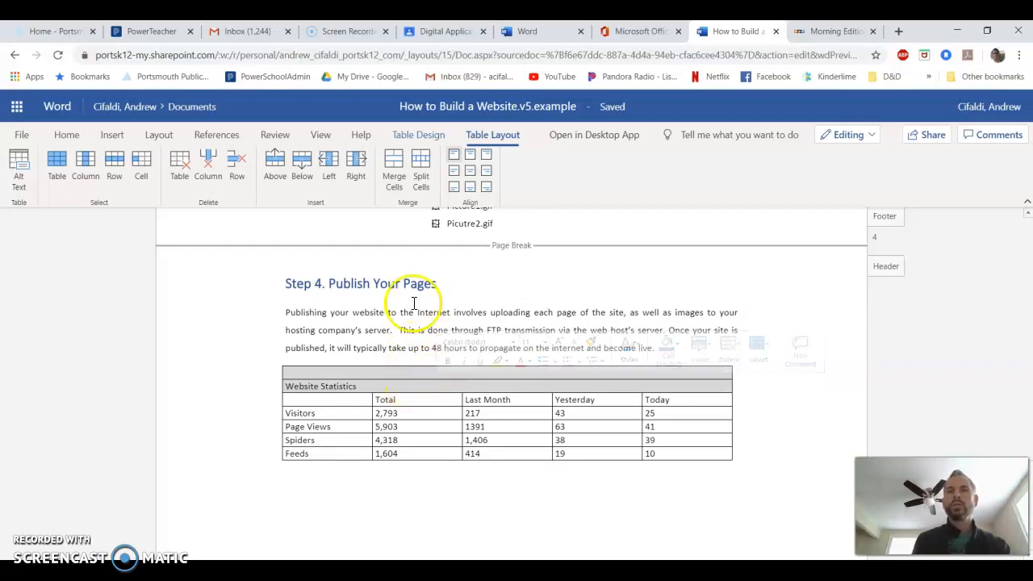
{"action": "left_click", "coordinate": [403, 171]}
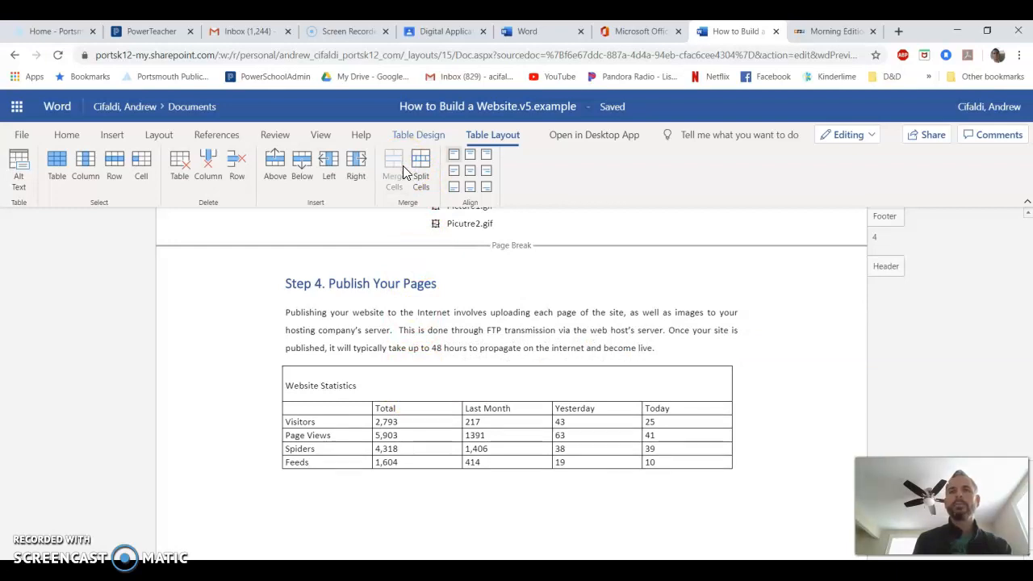
- Remove the blank line above the Website Statistics title in the merged cell and undo the removal
{"action": "key", "text": "Delete"}
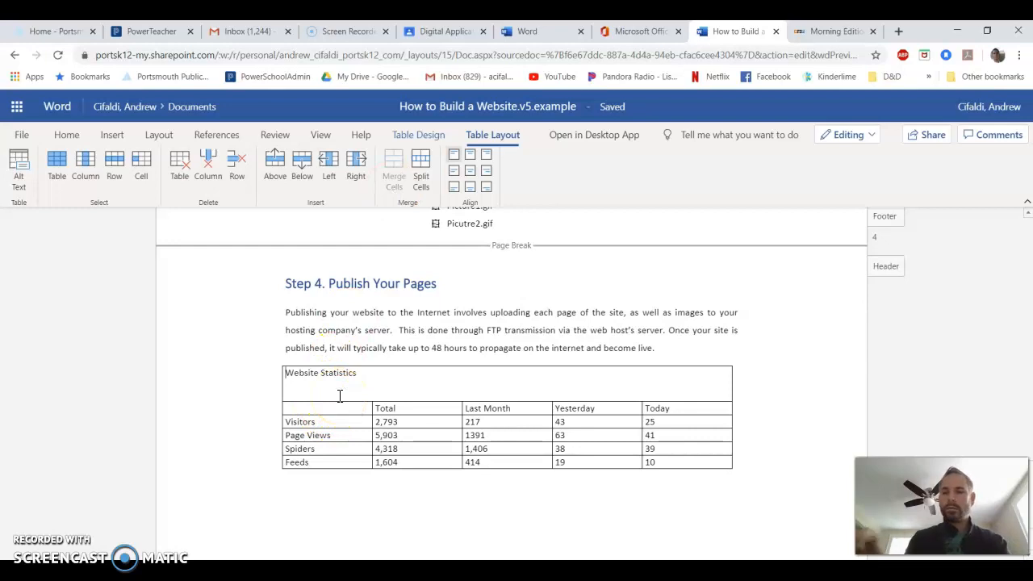
{"action": "key", "text": "ctrl+z"}
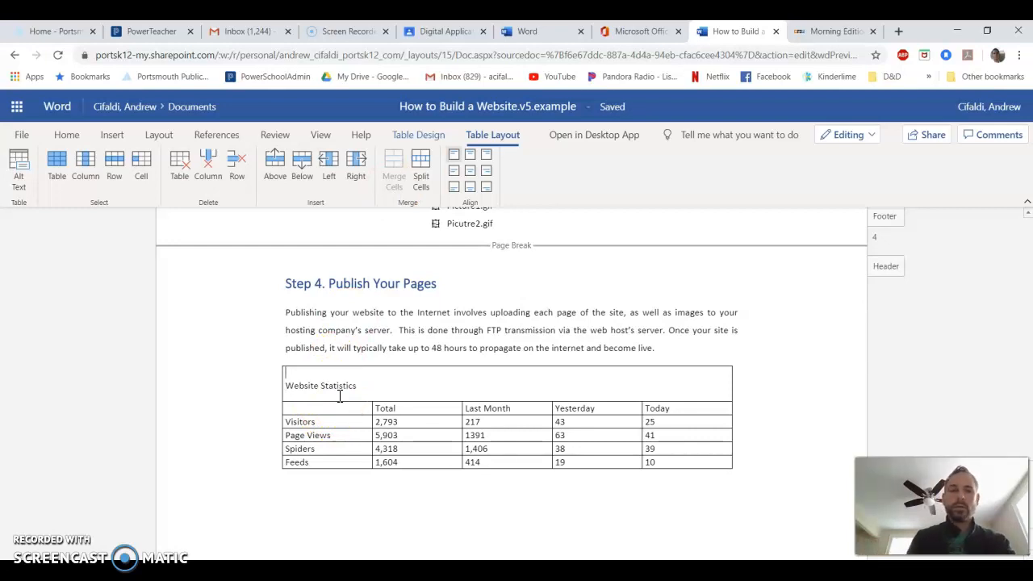
{"action": "left_click", "coordinate": [292, 378]}
{"action": "left_click", "coordinate": [339, 391]}
{"action": "left_click", "coordinate": [292, 373]}
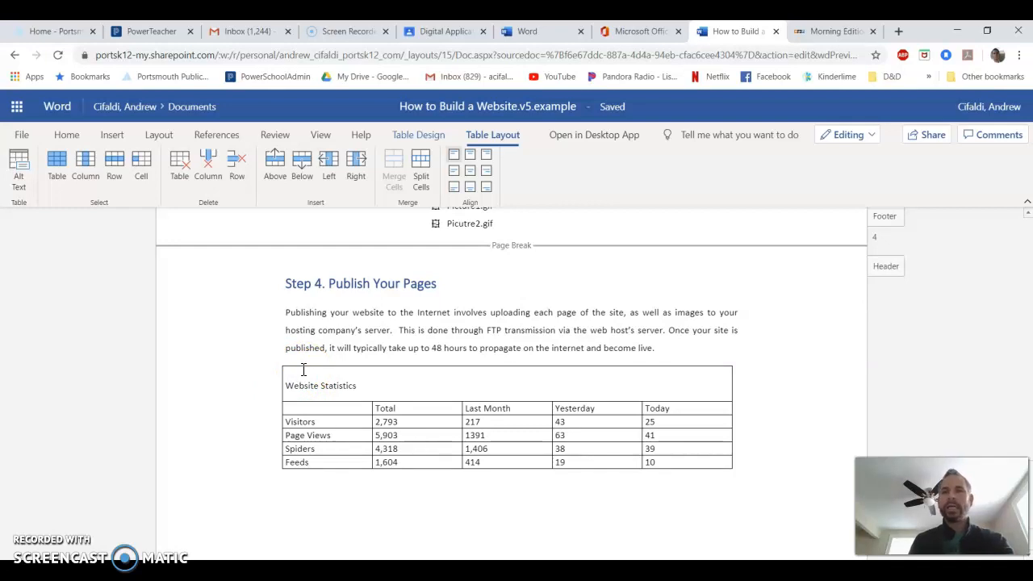
- Remove the blank line above the Website Statistics title and centre the title horizontally and vertically in its merged cell
{"action": "left_click", "coordinate": [304, 370]}
{"action": "key", "text": "Delete"}
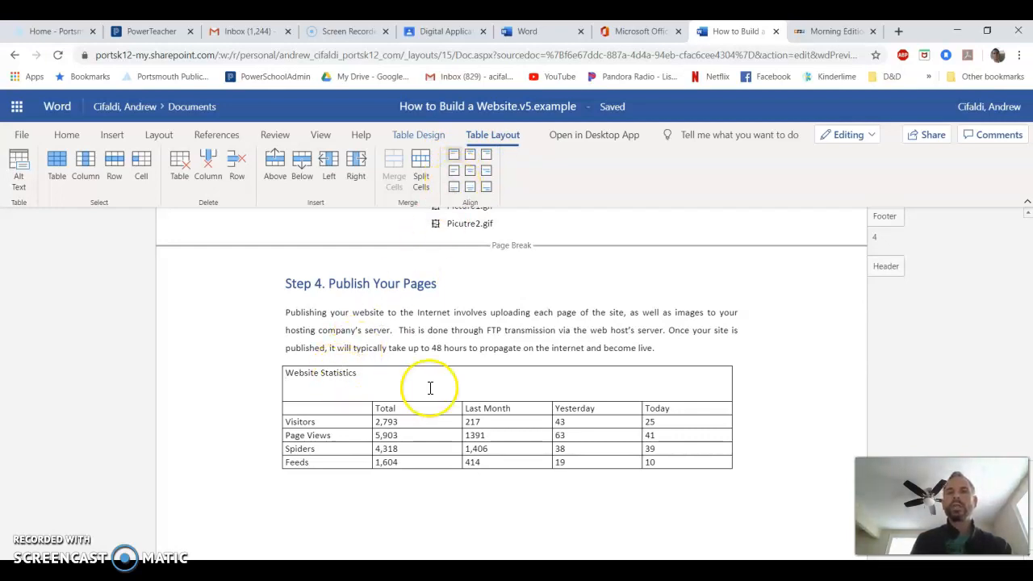
{"action": "left_click", "coordinate": [471, 178]}
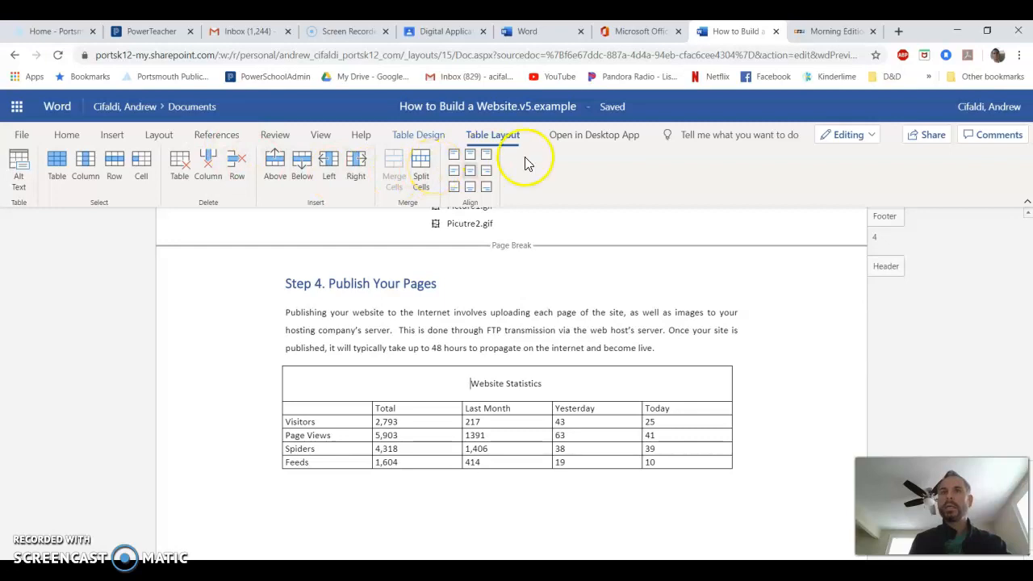
- Apply the Grid Table 5 Dark style to the statistics table and change its colour scheme to orange
{"action": "left_click", "coordinate": [426, 135]}
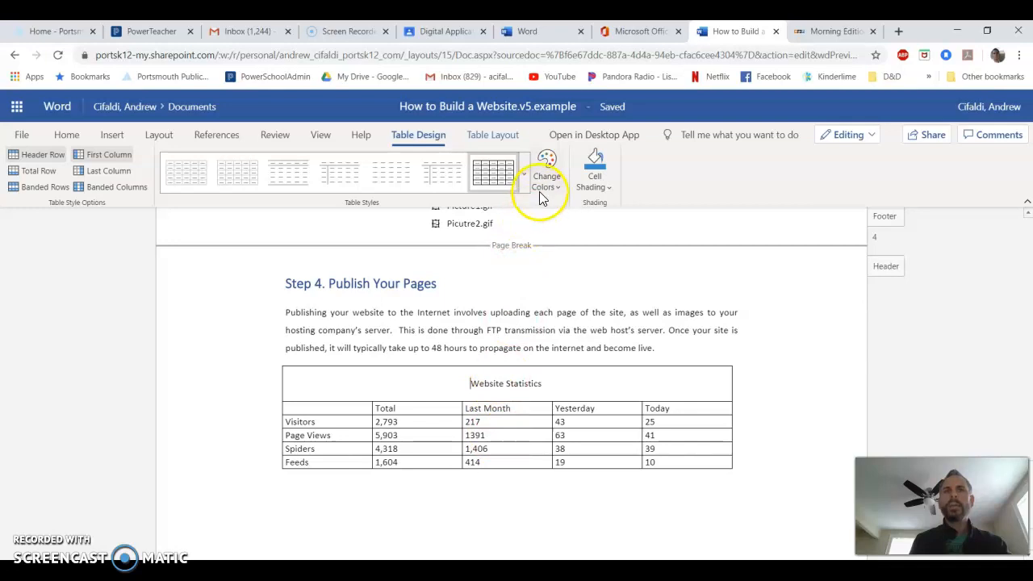
{"action": "left_click", "coordinate": [520, 183]}
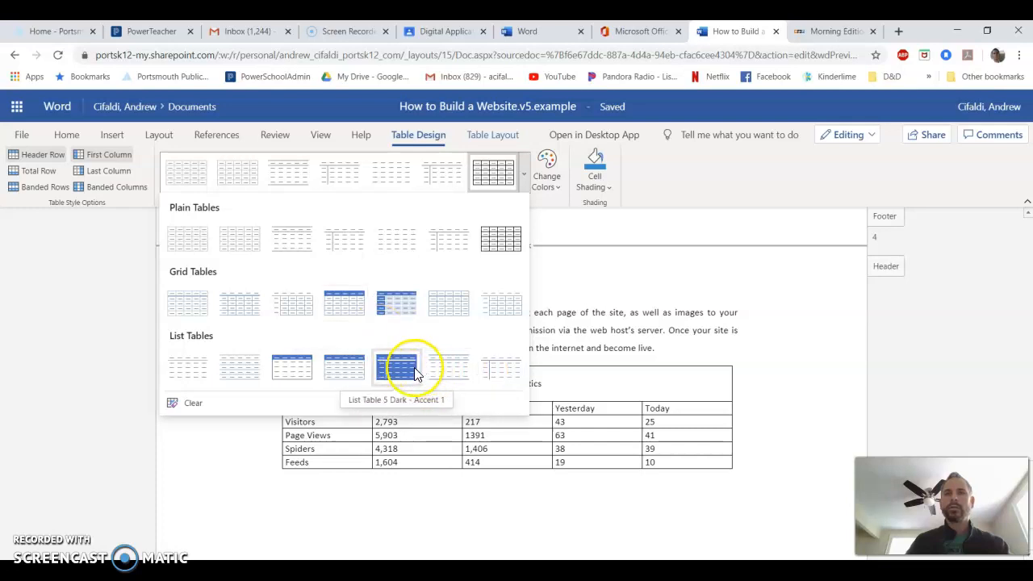
{"action": "left_click", "coordinate": [411, 308]}
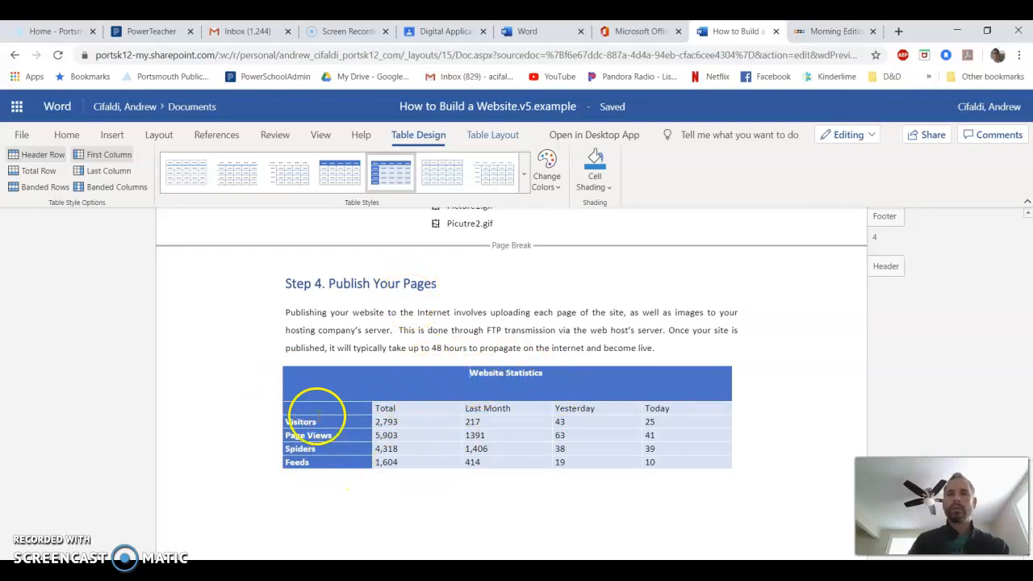
{"action": "left_click", "coordinate": [553, 189]}
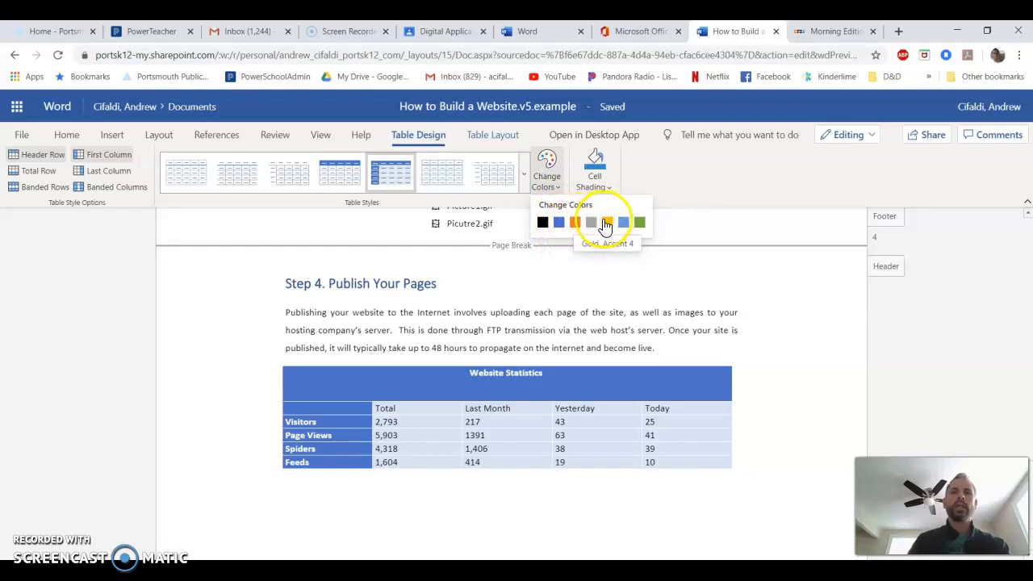
{"action": "left_click", "coordinate": [575, 223]}
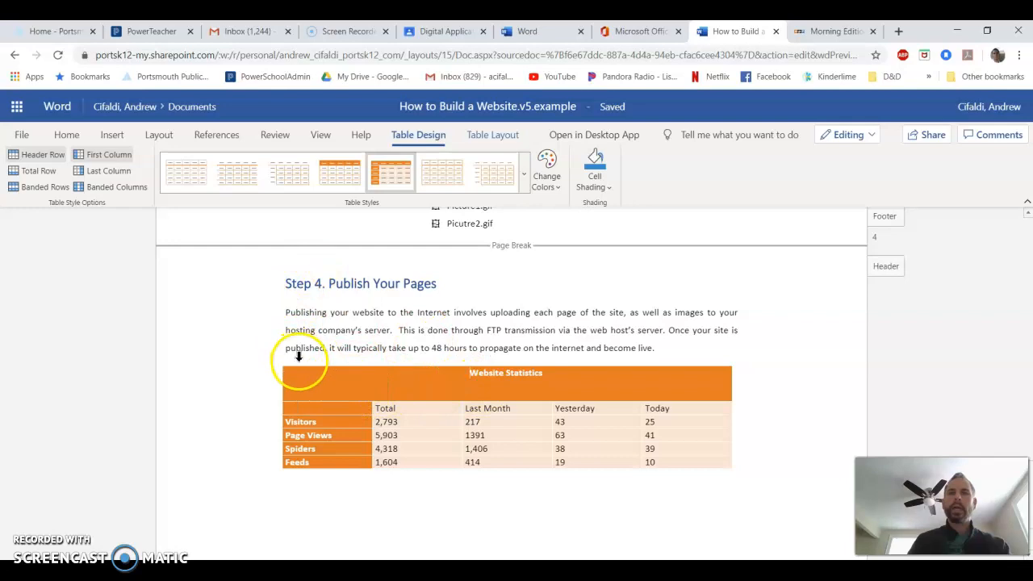
- Shade the first column's cells from the blank heading cell down to Feeds in a lighter orange
{"action": "left_click", "coordinate": [604, 192]}
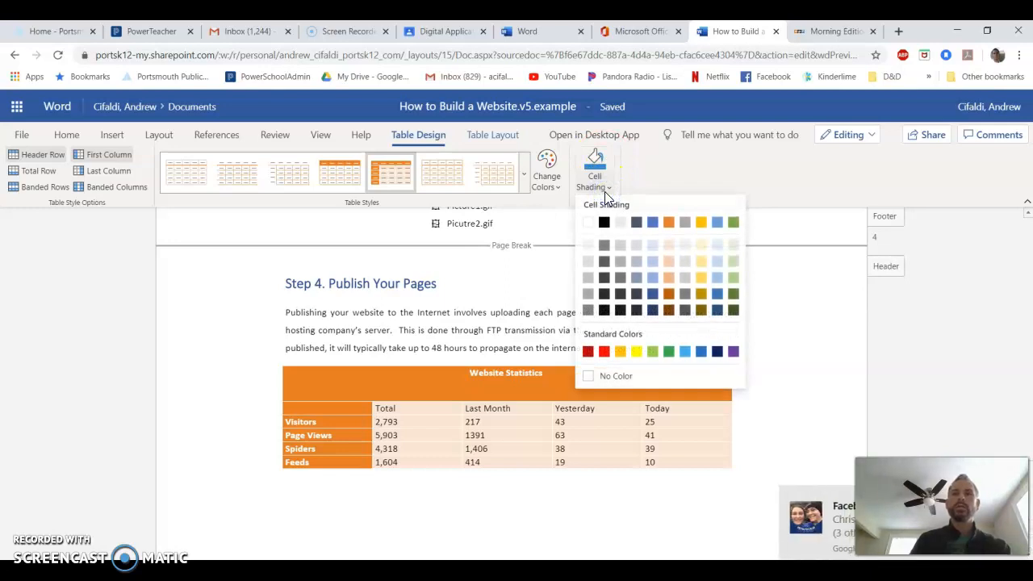
{"action": "left_click", "coordinate": [349, 410]}
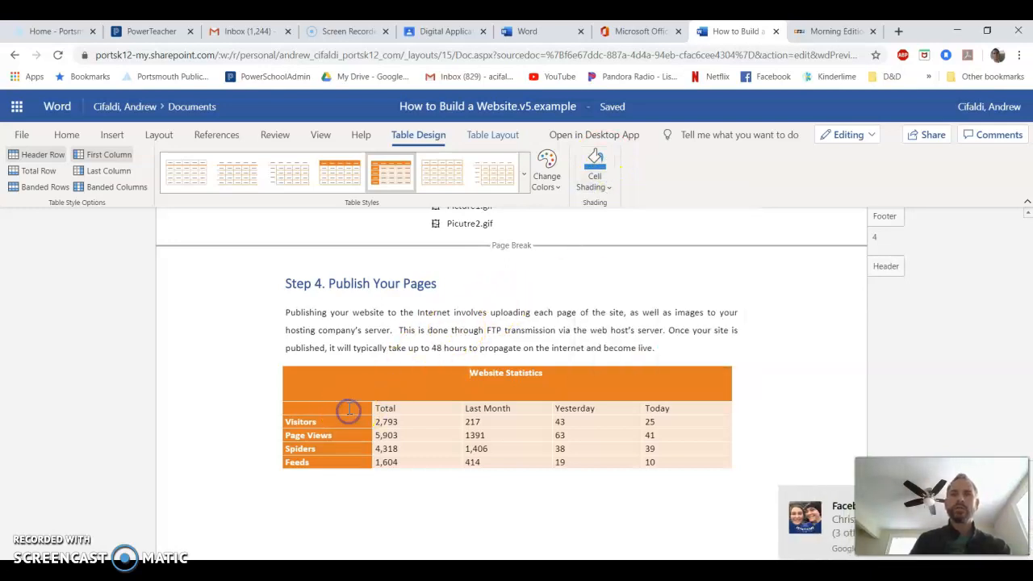
{"action": "left_click_drag", "start_coordinate": [349, 411], "coordinate": [352, 459]}
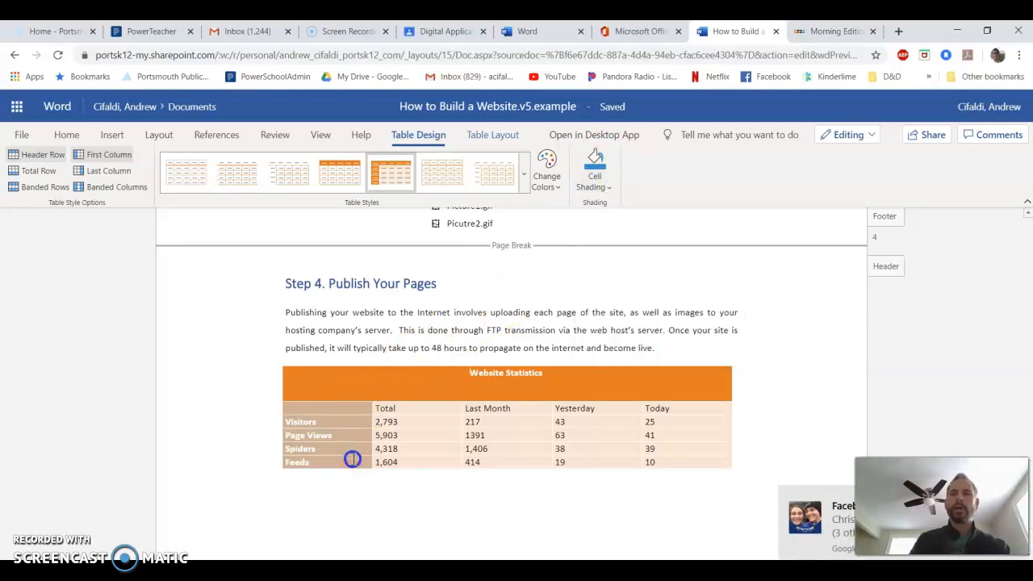
{"action": "left_click", "coordinate": [601, 184]}
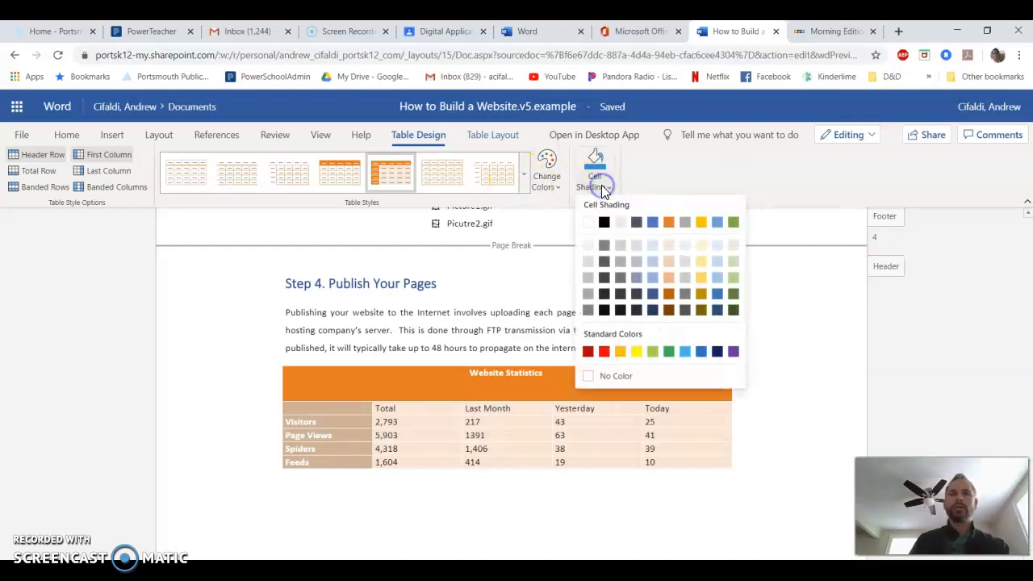
{"action": "left_click", "coordinate": [670, 283]}
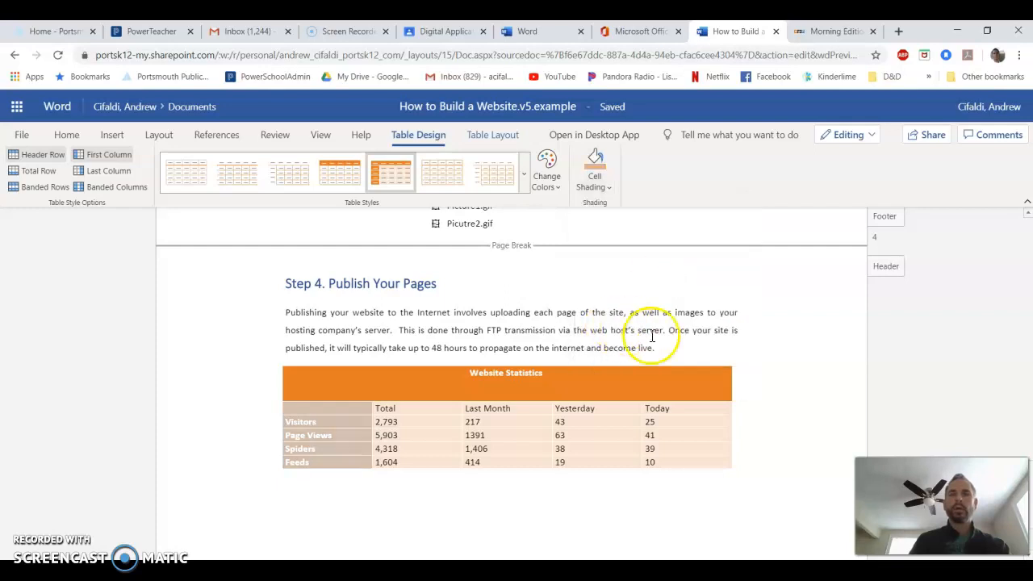
{"action": "left_click", "coordinate": [694, 362]}
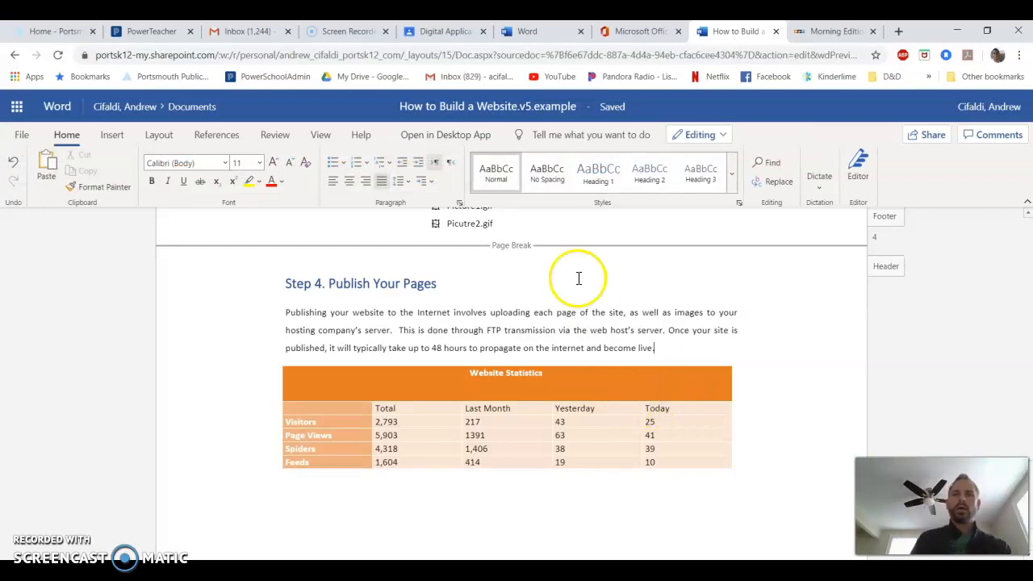
- Review the table styles, colour schemes and cell shading colours available for the statistics table
{"action": "left_click", "coordinate": [456, 378]}
{"action": "left_click", "coordinate": [432, 136]}
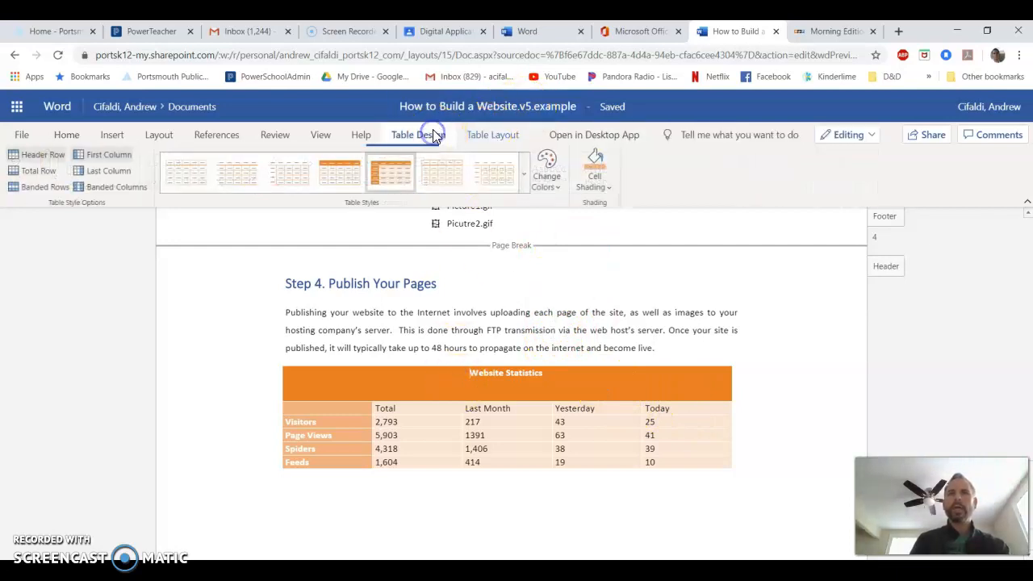
{"action": "left_click", "coordinate": [524, 181]}
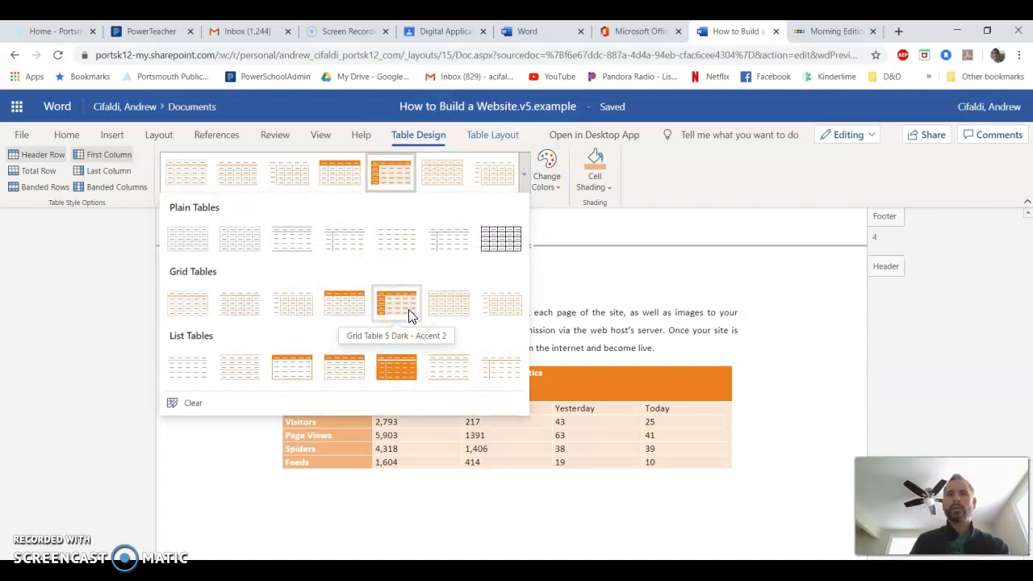
{"action": "left_click", "coordinate": [688, 183]}
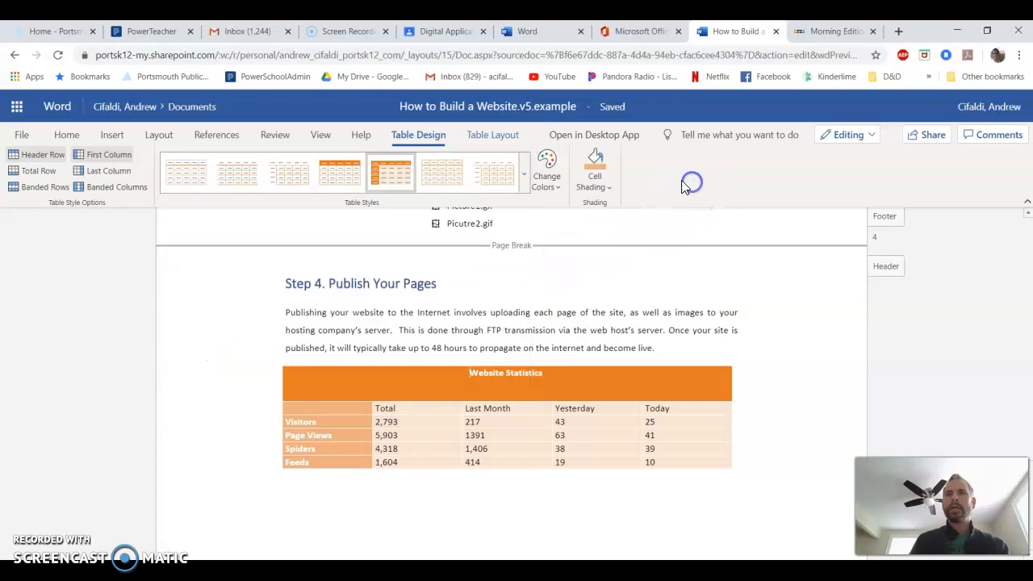
{"action": "left_click", "coordinate": [556, 179]}
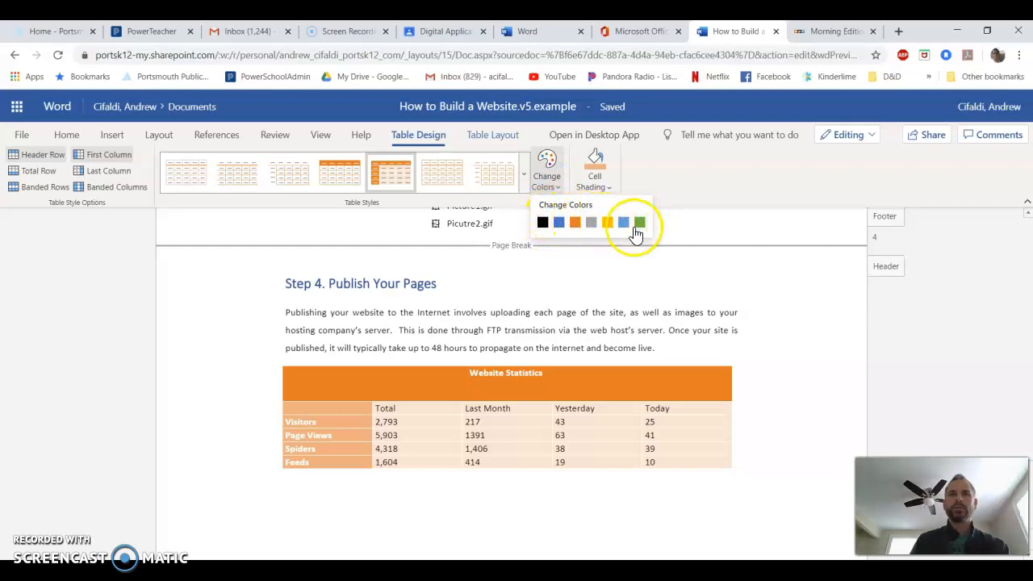
{"action": "left_click", "coordinate": [682, 181]}
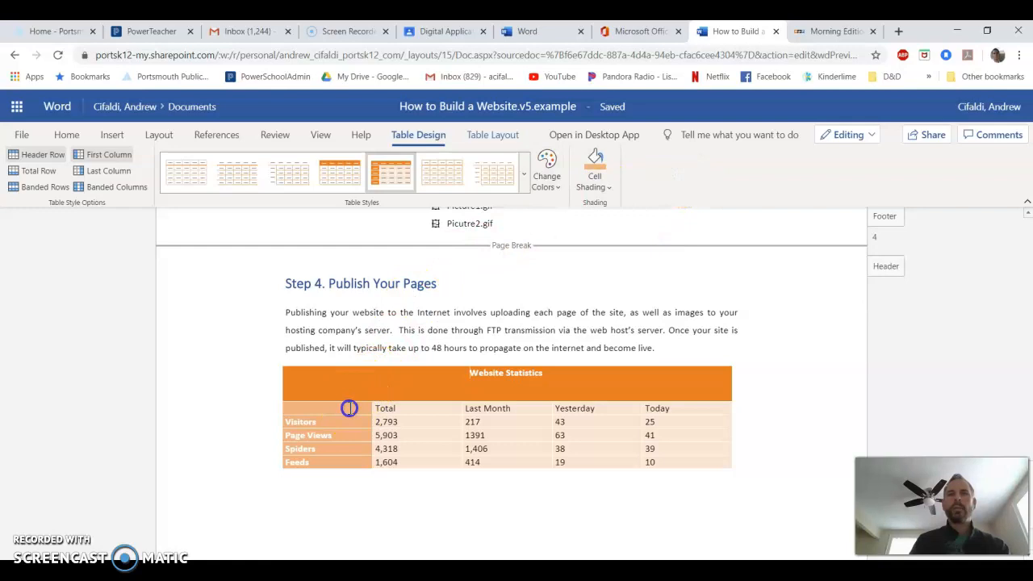
{"action": "left_click_drag", "start_coordinate": [352, 457], "coordinate": [351, 455]}
{"action": "left_click_drag", "start_coordinate": [339, 414], "coordinate": [337, 464]}
{"action": "left_click", "coordinate": [603, 178]}
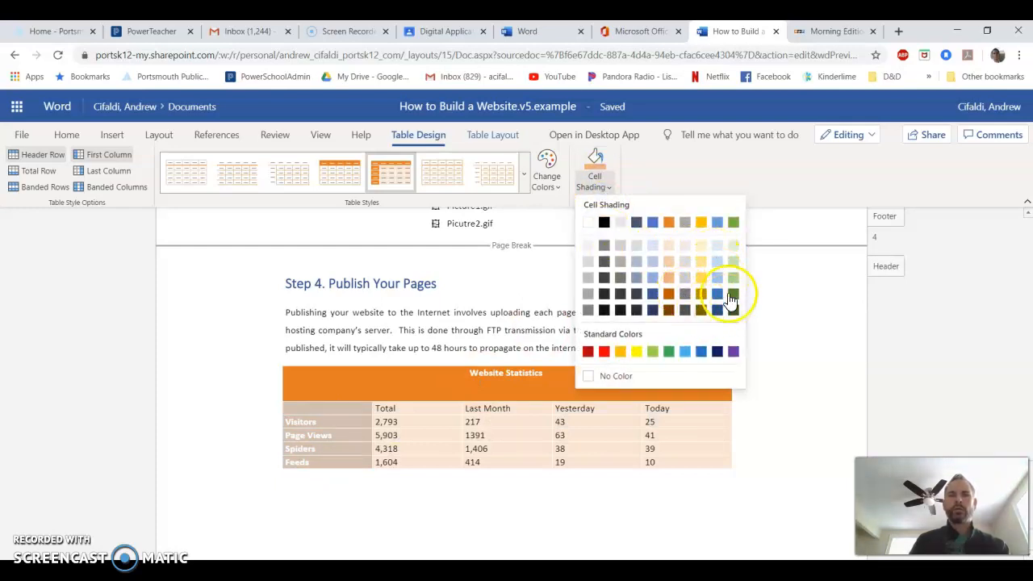
{"action": "left_click", "coordinate": [612, 490]}
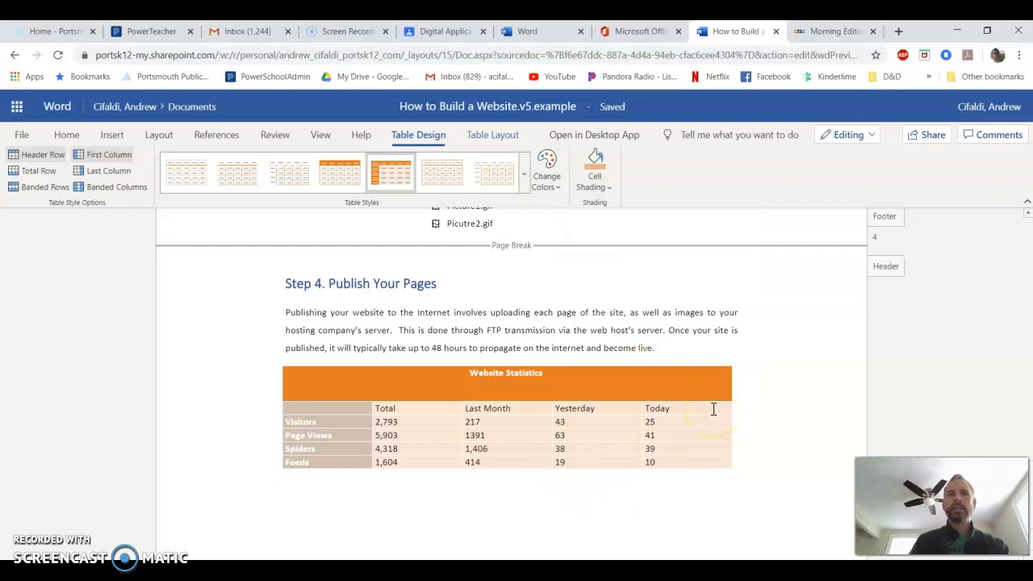
- Make the column headings Total, Last Month, Yesterday and Today bold
{"action": "left_click_drag", "start_coordinate": [712, 409], "coordinate": [463, 397]}
{"action": "left_click", "coordinate": [422, 415]}
{"action": "left_click_drag", "start_coordinate": [688, 406], "coordinate": [429, 409]}
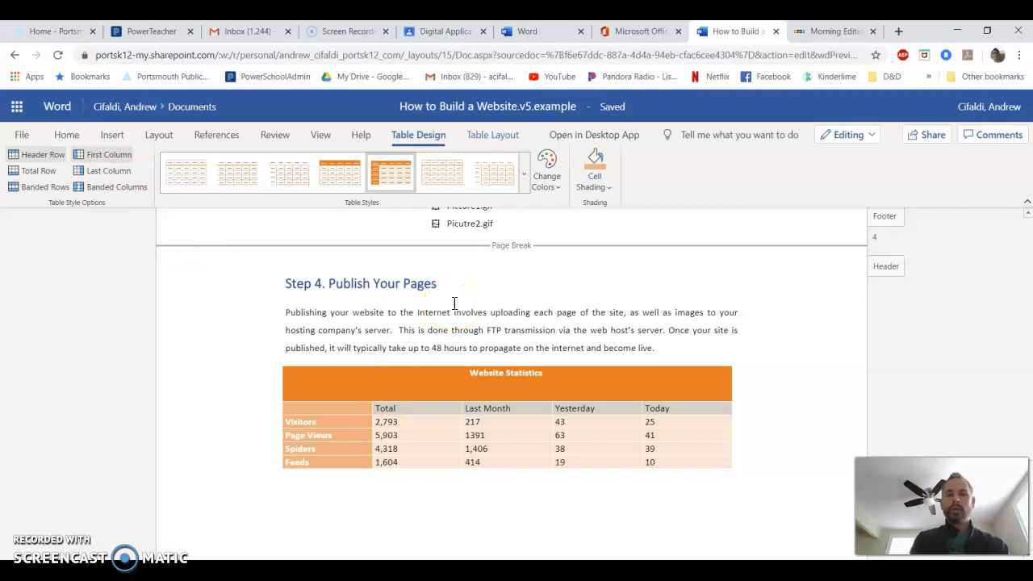
{"action": "key", "text": "ctrl+b"}
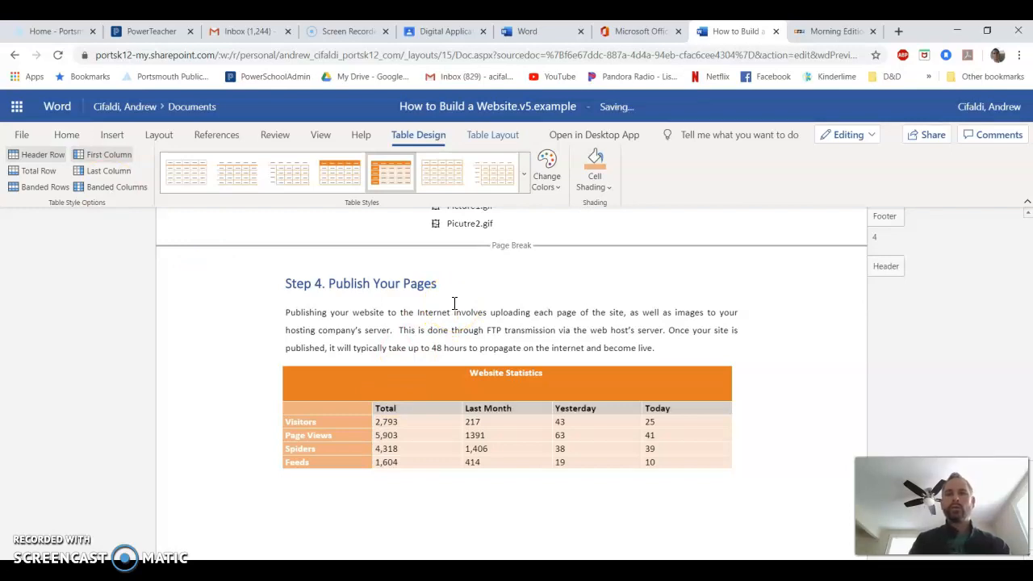
- Restore the centred vertical alignment of the Website Statistics title within its cell
{"action": "left_click", "coordinate": [553, 377]}
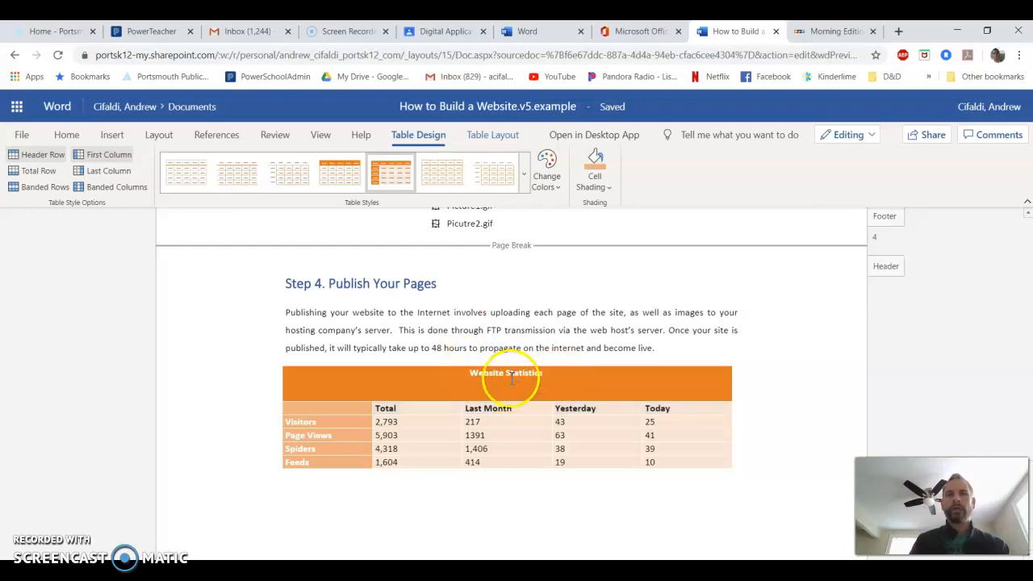
{"action": "left_click", "coordinate": [506, 138]}
{"action": "left_click", "coordinate": [475, 176]}
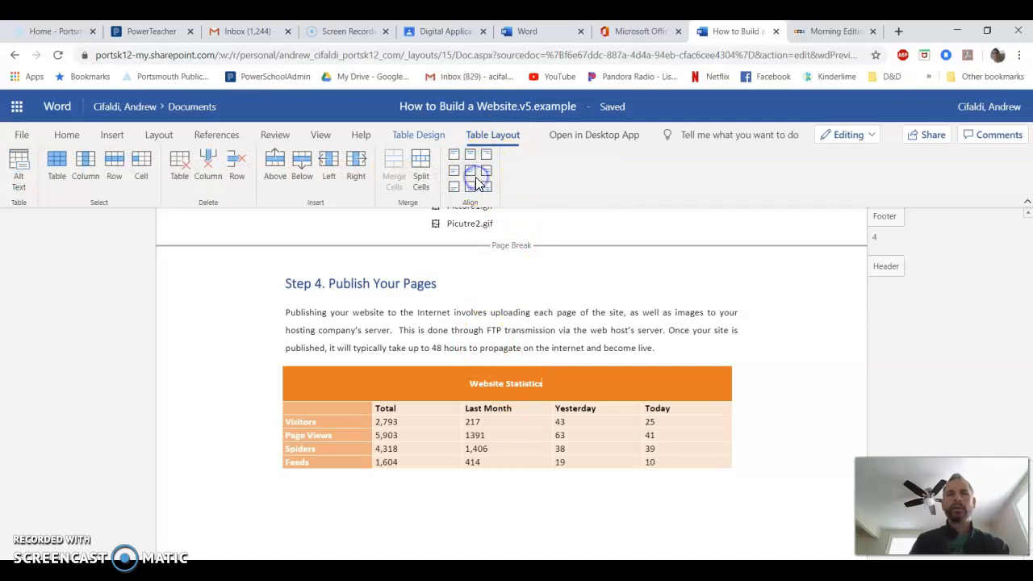
- Centre the headings Total, Last Month, Yesterday and Today horizontally and vertically in their cells
{"action": "left_click", "coordinate": [628, 435]}
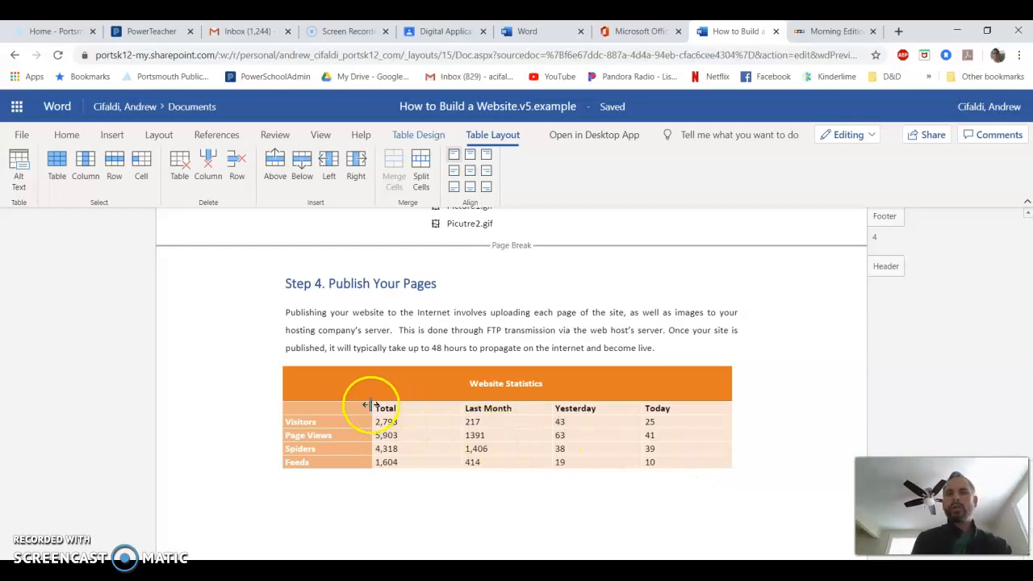
{"action": "left_click_drag", "start_coordinate": [375, 406], "coordinate": [670, 409]}
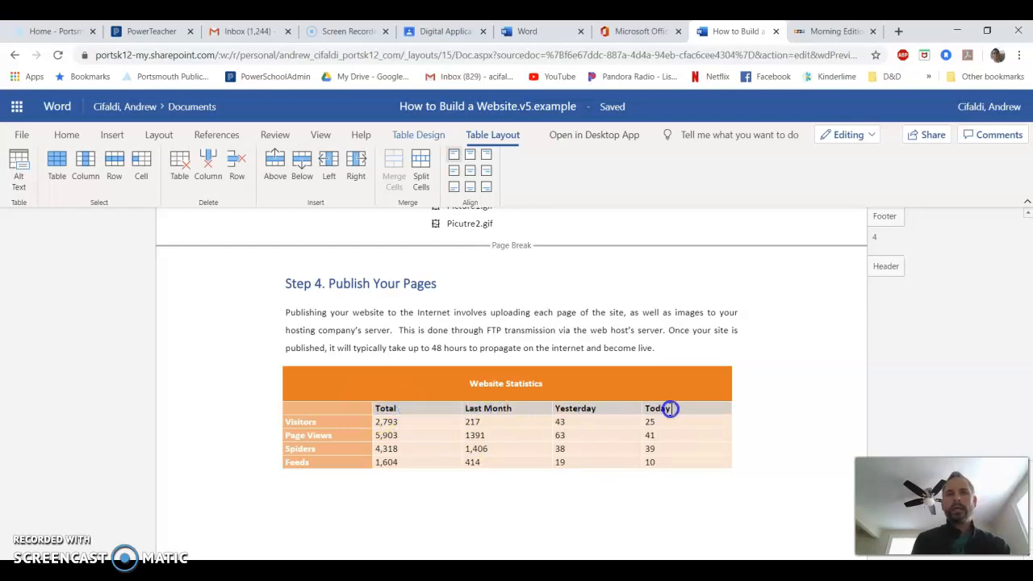
{"action": "left_click", "coordinate": [472, 176]}
{"action": "left_click", "coordinate": [381, 411]}
- Right-align the numbers in the Visitors to Feeds rows, centred vertically in their cells
{"action": "left_click_drag", "start_coordinate": [376, 423], "coordinate": [665, 460]}
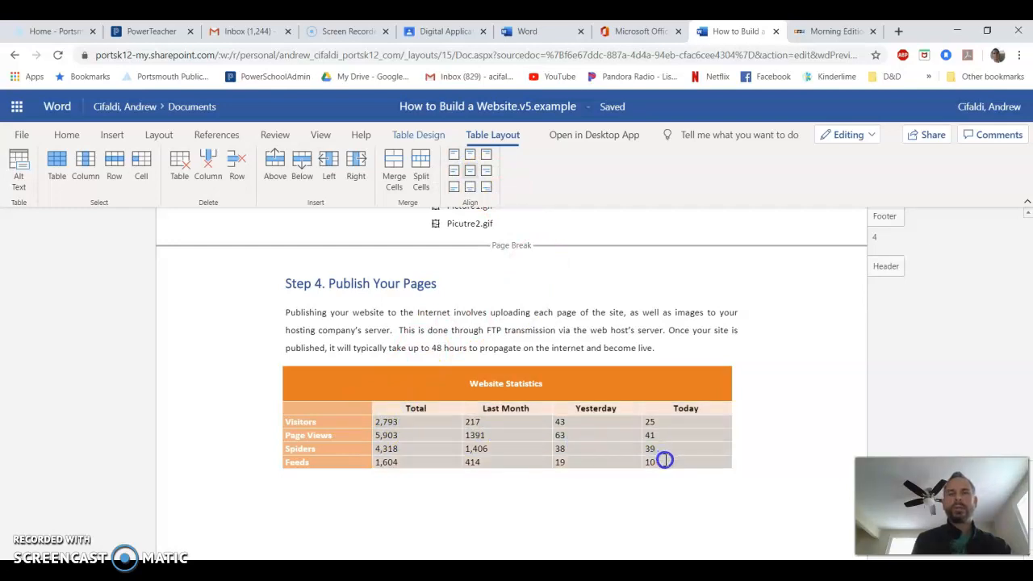
{"action": "left_click", "coordinate": [486, 172]}
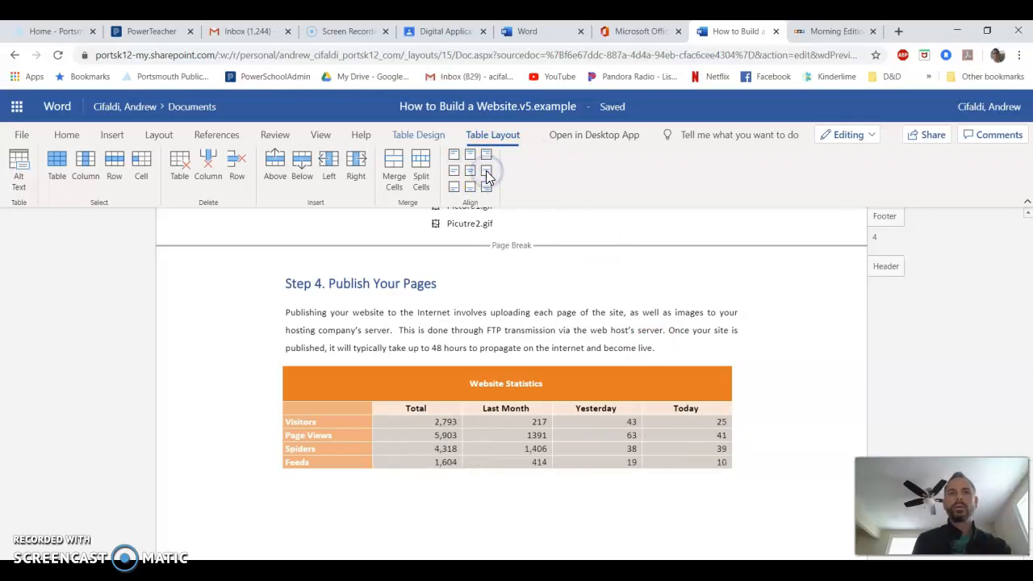
{"action": "left_click", "coordinate": [665, 346]}
- Set the font size of the Website Statistics title text to 20
{"action": "left_click_drag", "start_coordinate": [578, 382], "coordinate": [438, 380]}
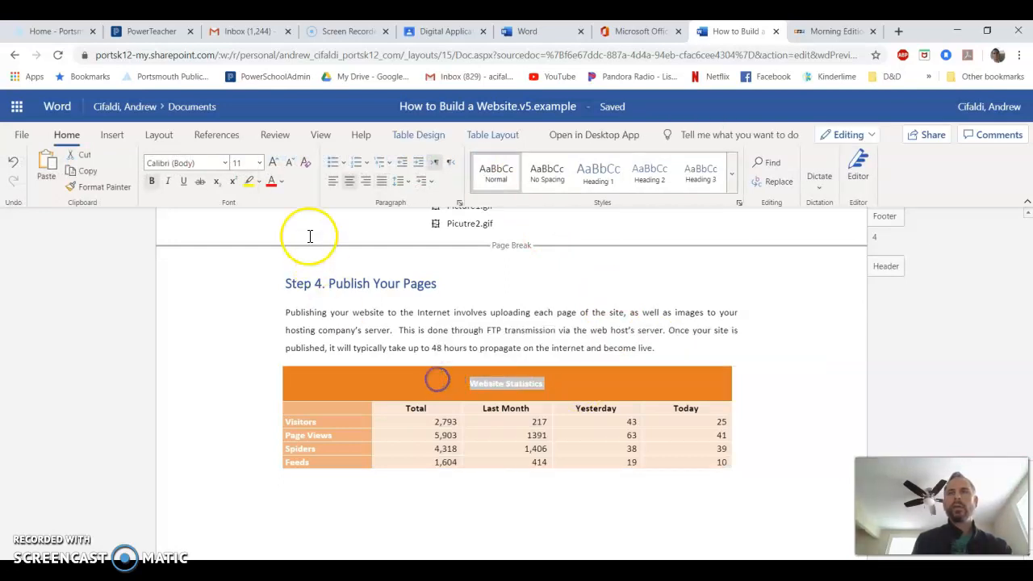
{"action": "left_click", "coordinate": [259, 163]}
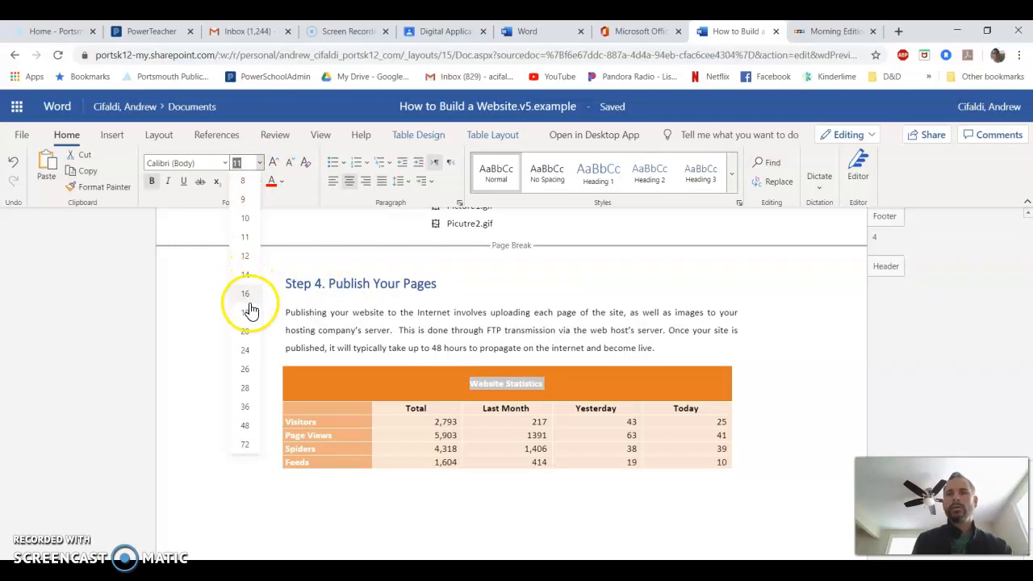
{"action": "left_click", "coordinate": [247, 330]}
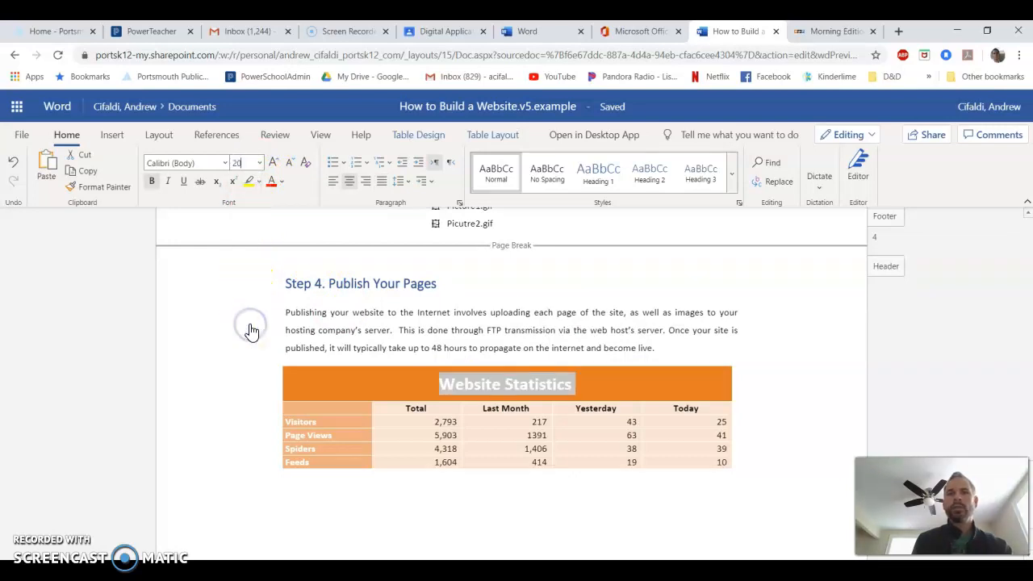
{"action": "left_click", "coordinate": [637, 350]}
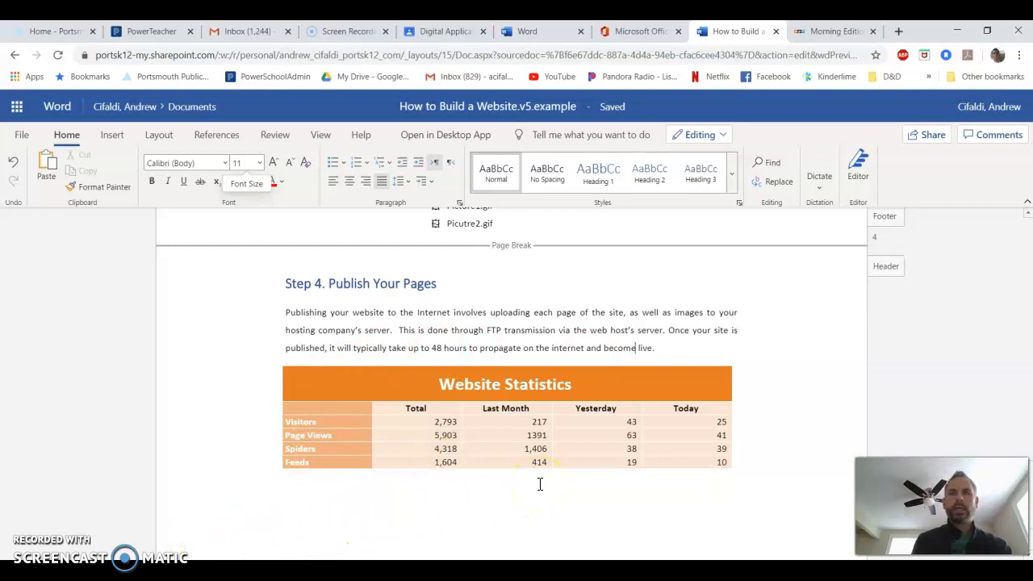
- Turn on banded rows for the statistics table and turn them off again
{"action": "left_click", "coordinate": [442, 422]}
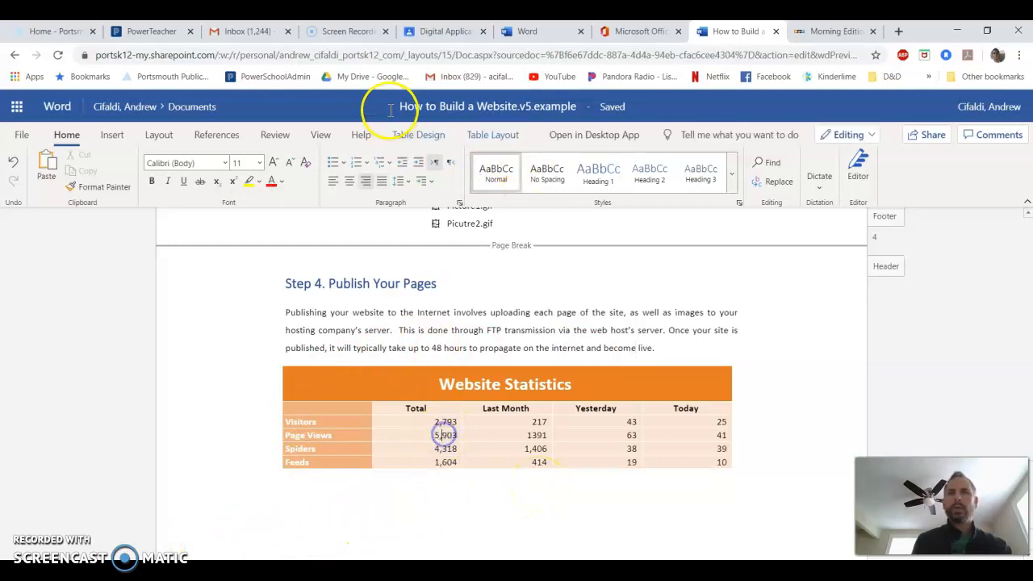
{"action": "left_click", "coordinate": [419, 140]}
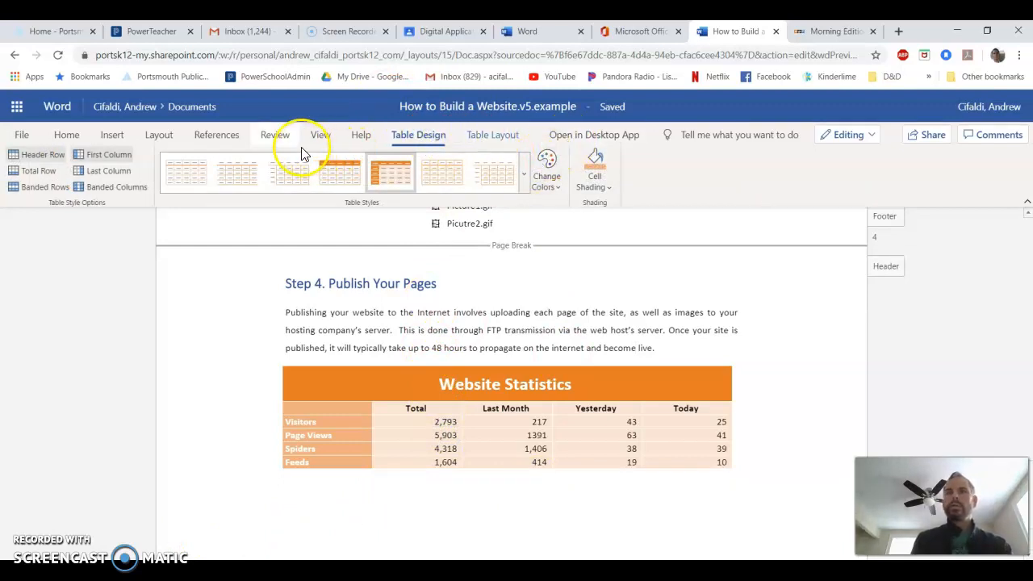
{"action": "left_click", "coordinate": [33, 192]}
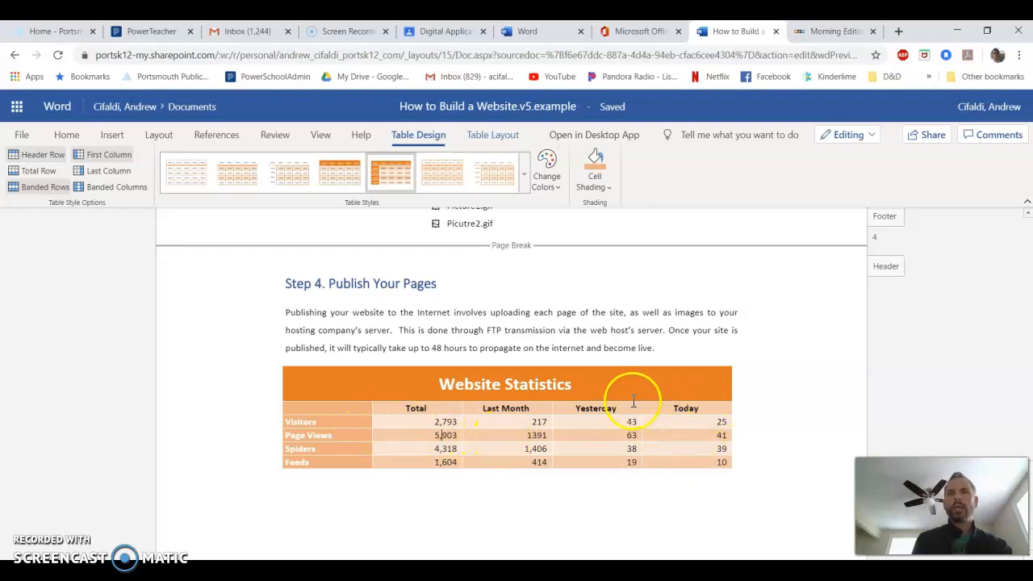
{"action": "left_click_drag", "start_coordinate": [395, 406], "coordinate": [674, 408]}
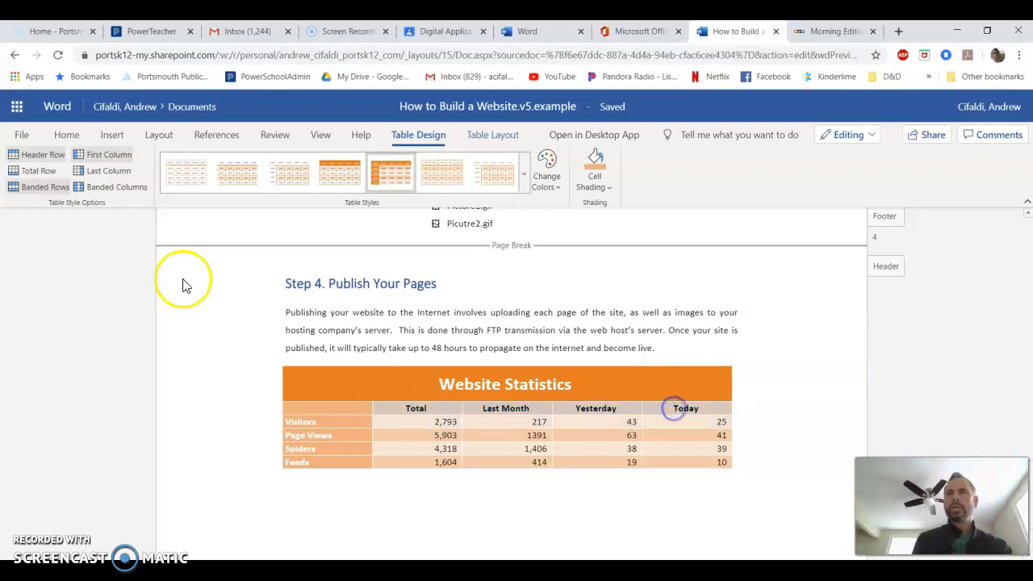
{"action": "left_click", "coordinate": [36, 186]}
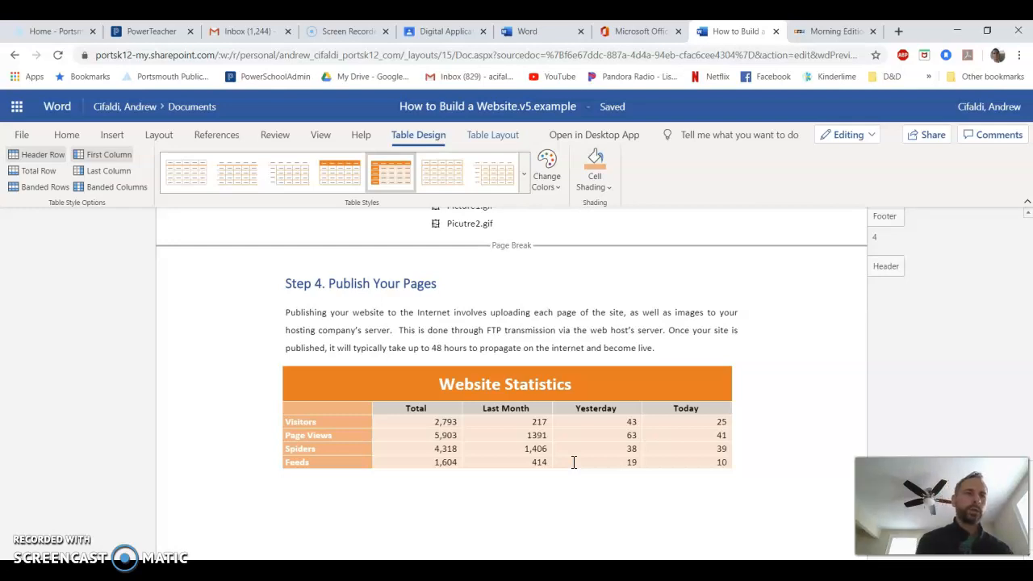
{"action": "left_click", "coordinate": [767, 448]}
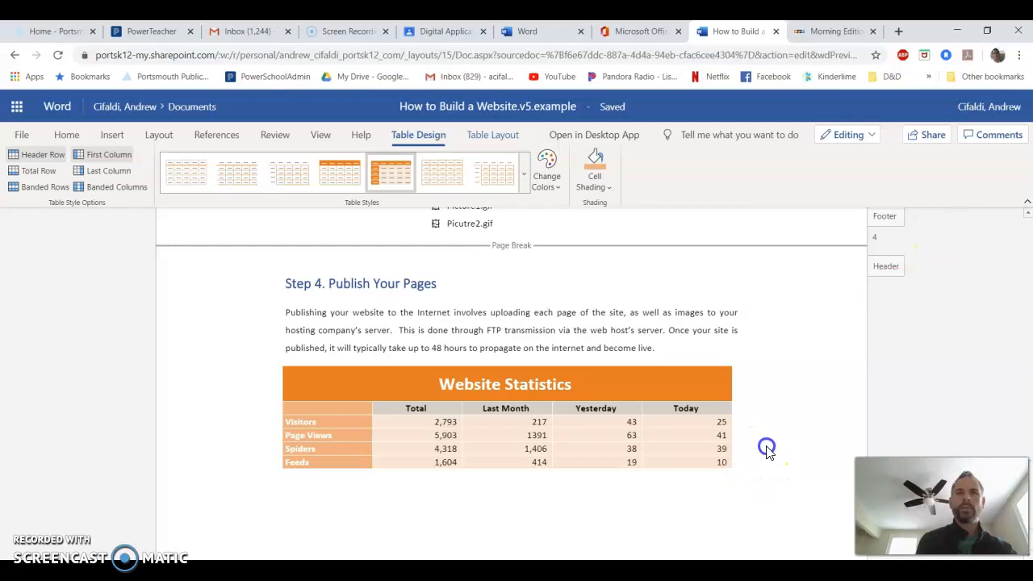